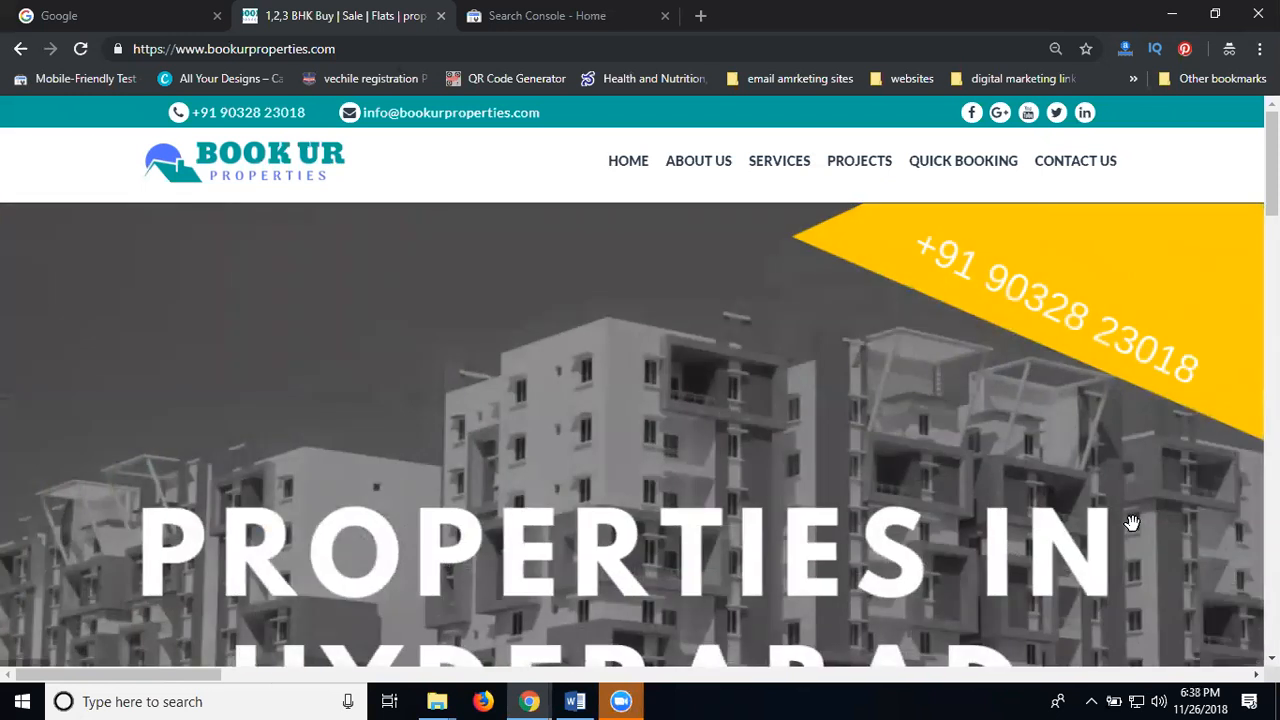
Copy the bookurproperties.com address and switch to the Search Console home tab
{"action": "left_click", "coordinate": [359, 48]}
{"action": "key", "text": "ctrl+c"}
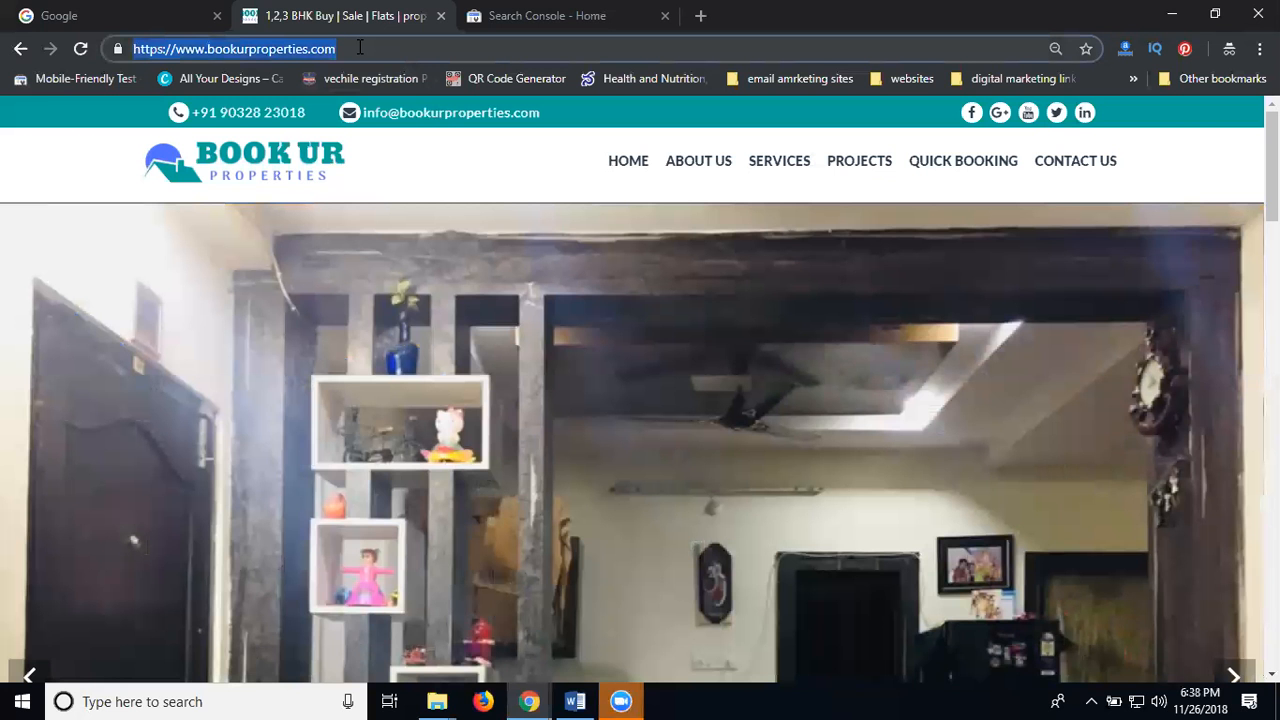
{"action": "left_click", "coordinate": [541, 16]}
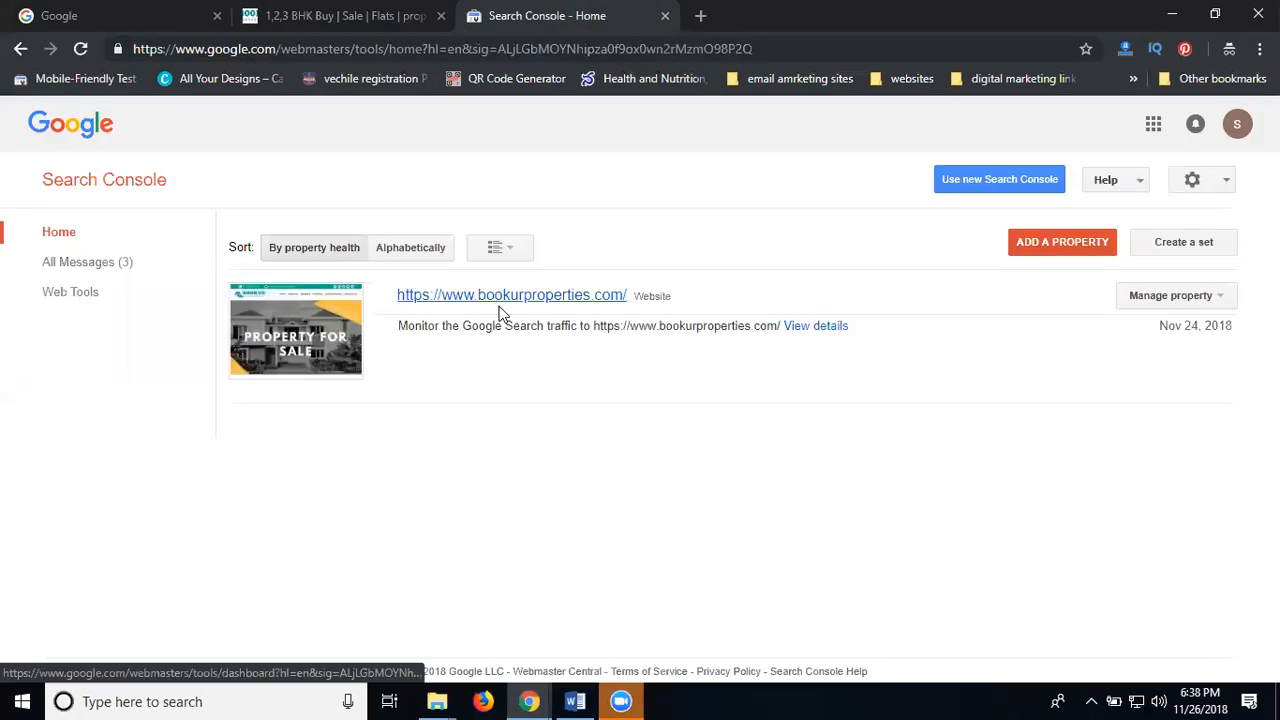
{"action": "left_click", "coordinate": [1237, 123]}
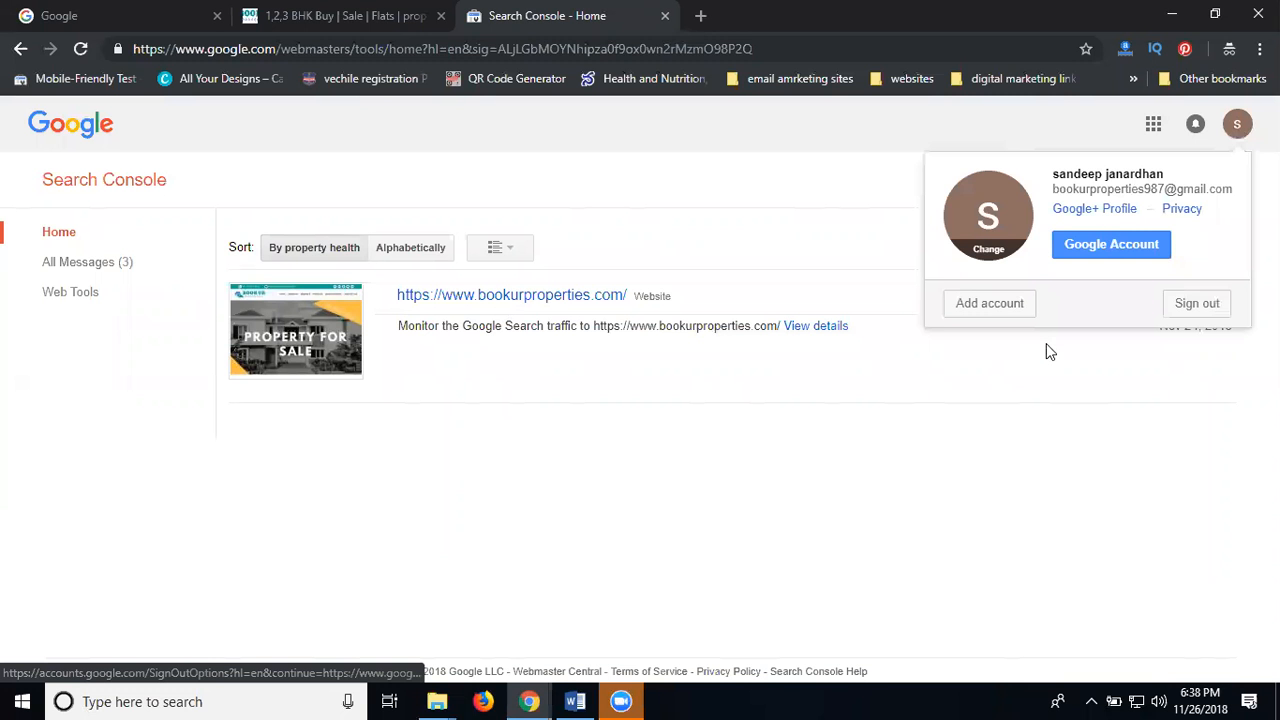
{"action": "left_click", "coordinate": [1029, 381]}
{"action": "mouse_move", "coordinate": [529, 700]}
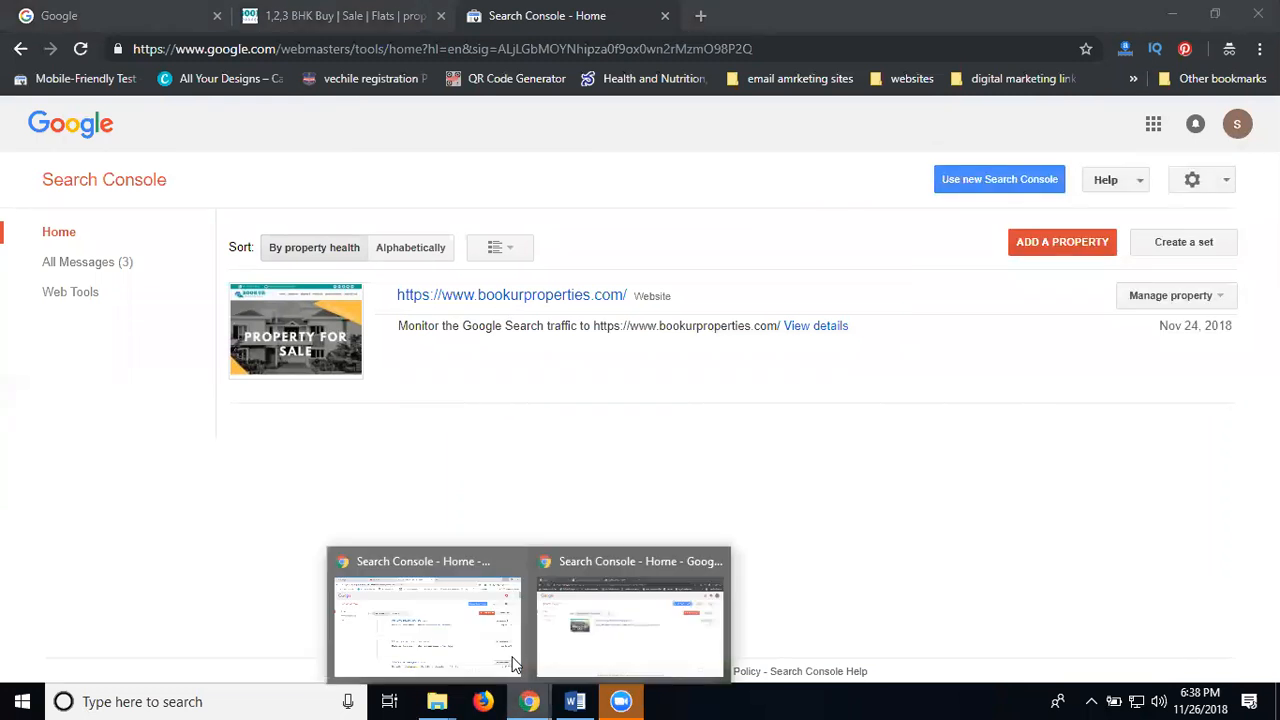
{"action": "left_click", "coordinate": [429, 596]}
{"action": "left_click", "coordinate": [1222, 124]}
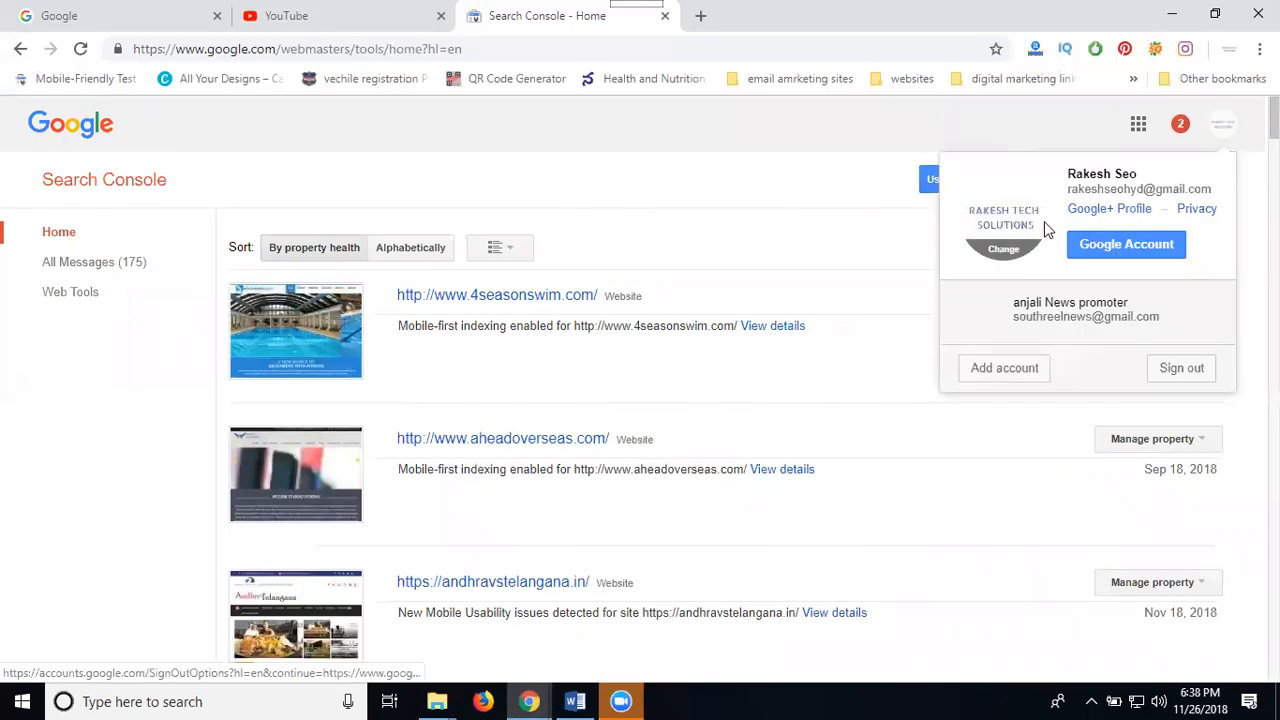
{"action": "left_click", "coordinate": [731, 229]}
{"action": "scroll", "coordinate": [731, 238], "scroll_direction": "down", "scroll_amount": 10}
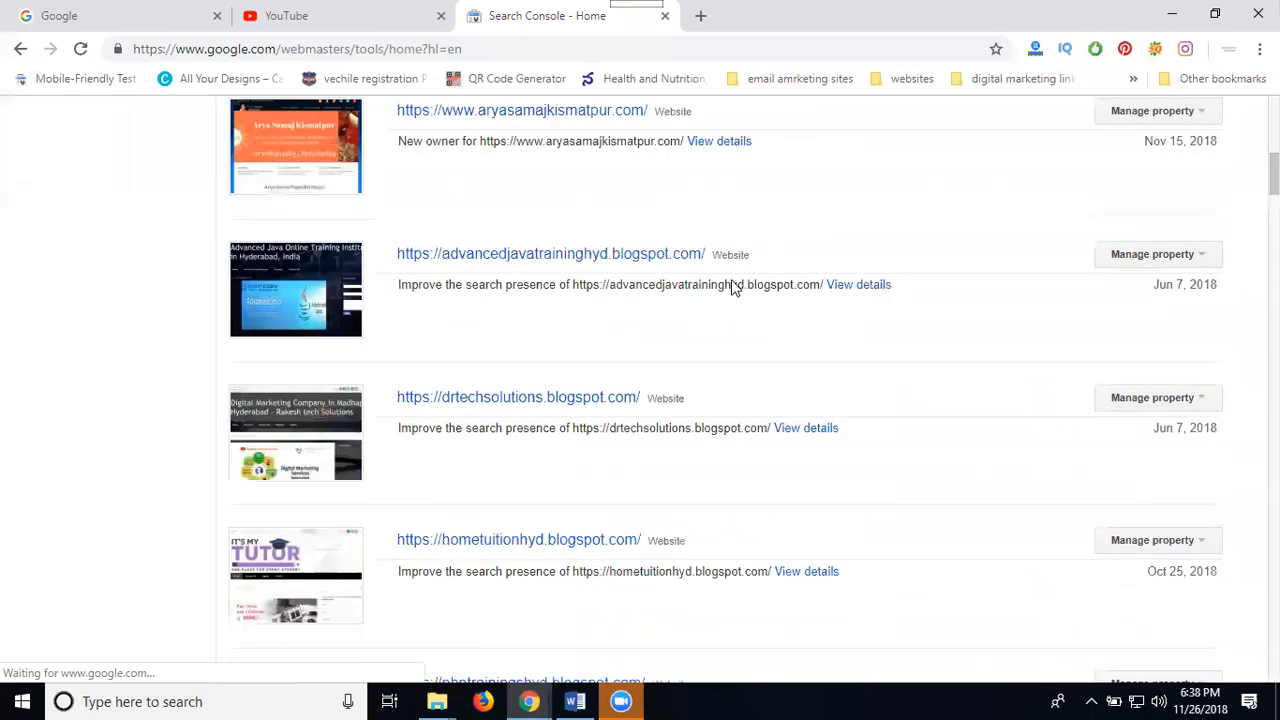
{"action": "scroll", "coordinate": [731, 285], "scroll_direction": "down", "scroll_amount": 5}
{"action": "key", "text": "ctrl+f"}
{"action": "key", "text": "ctrl+v"}
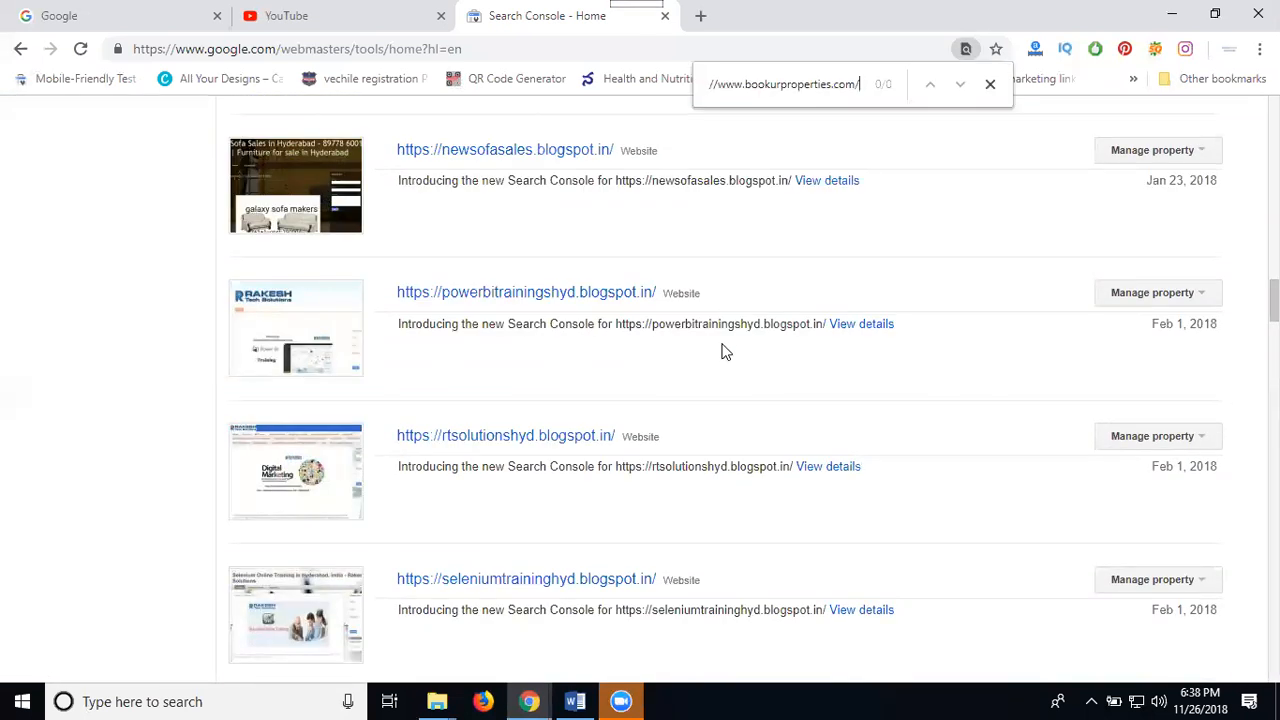
{"action": "left_click", "coordinate": [640, 615]}
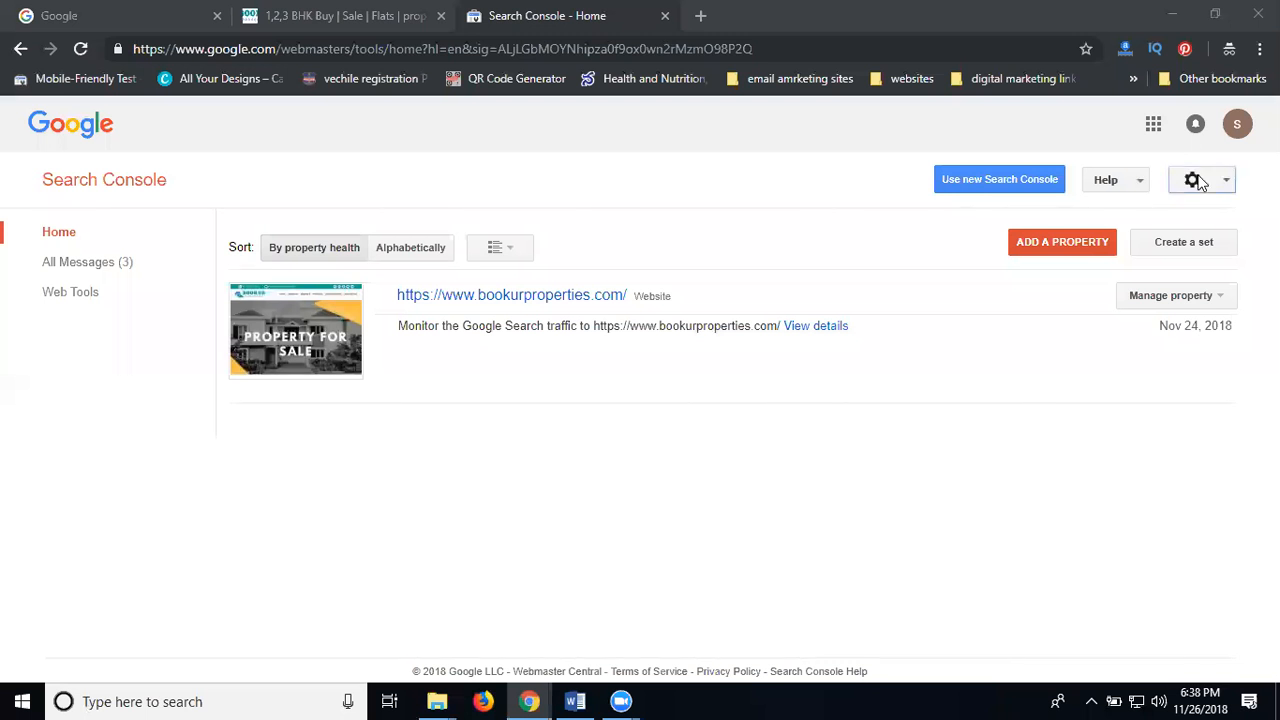
{"action": "mouse_move", "coordinate": [529, 701]}
{"action": "left_click", "coordinate": [430, 612]}
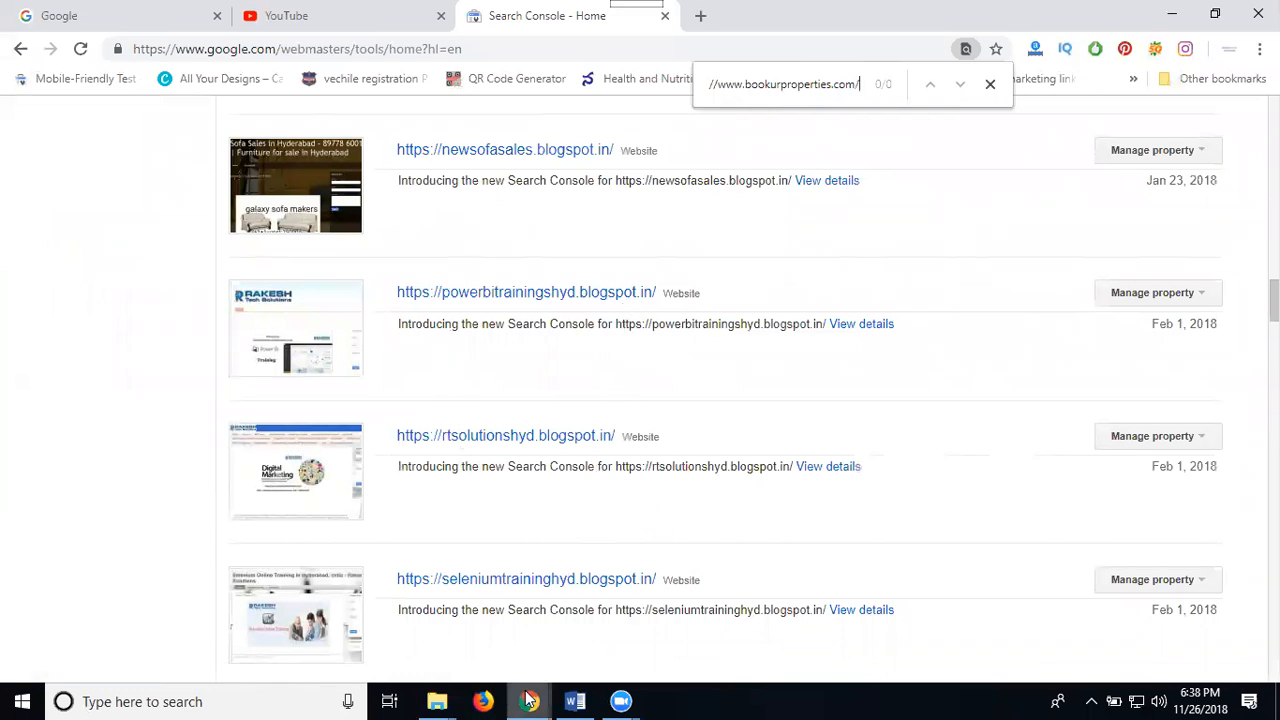
{"action": "mouse_move", "coordinate": [529, 701]}
{"action": "left_click", "coordinate": [597, 628]}
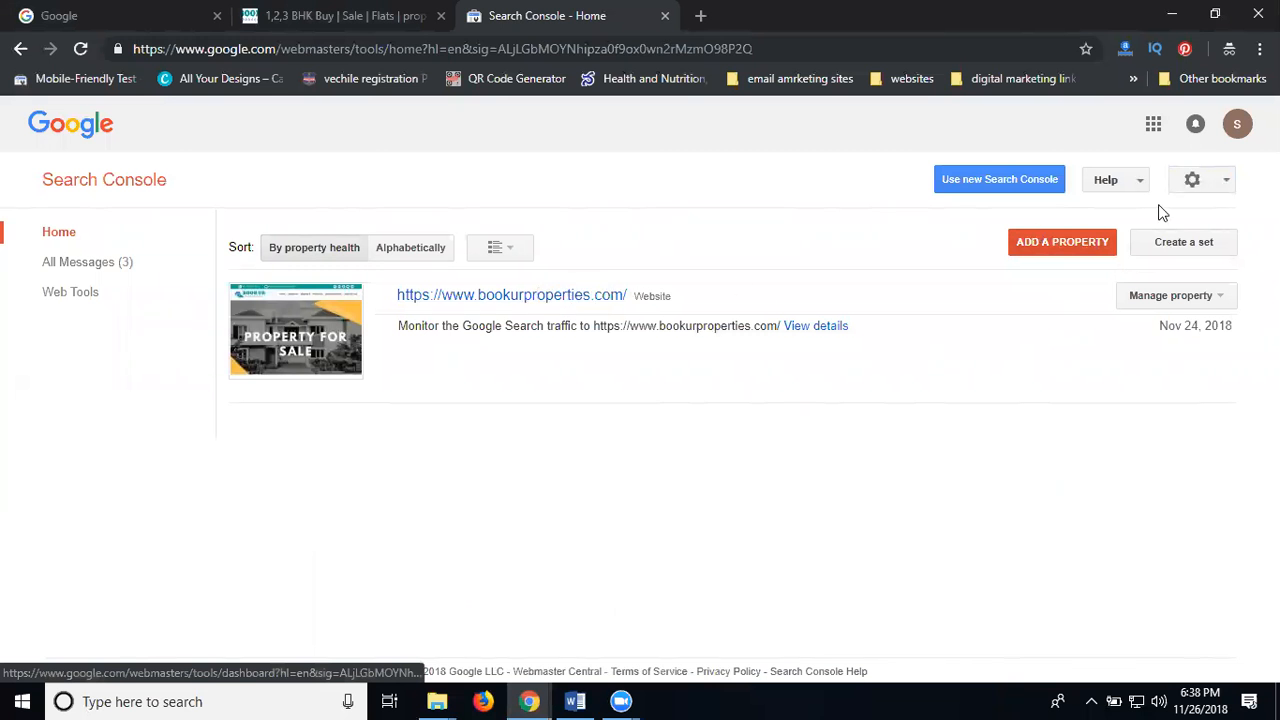
Under the bookurproperties.com property's Users and Property Owners, add the second Gmail account with Full permission
{"action": "left_click", "coordinate": [509, 305]}
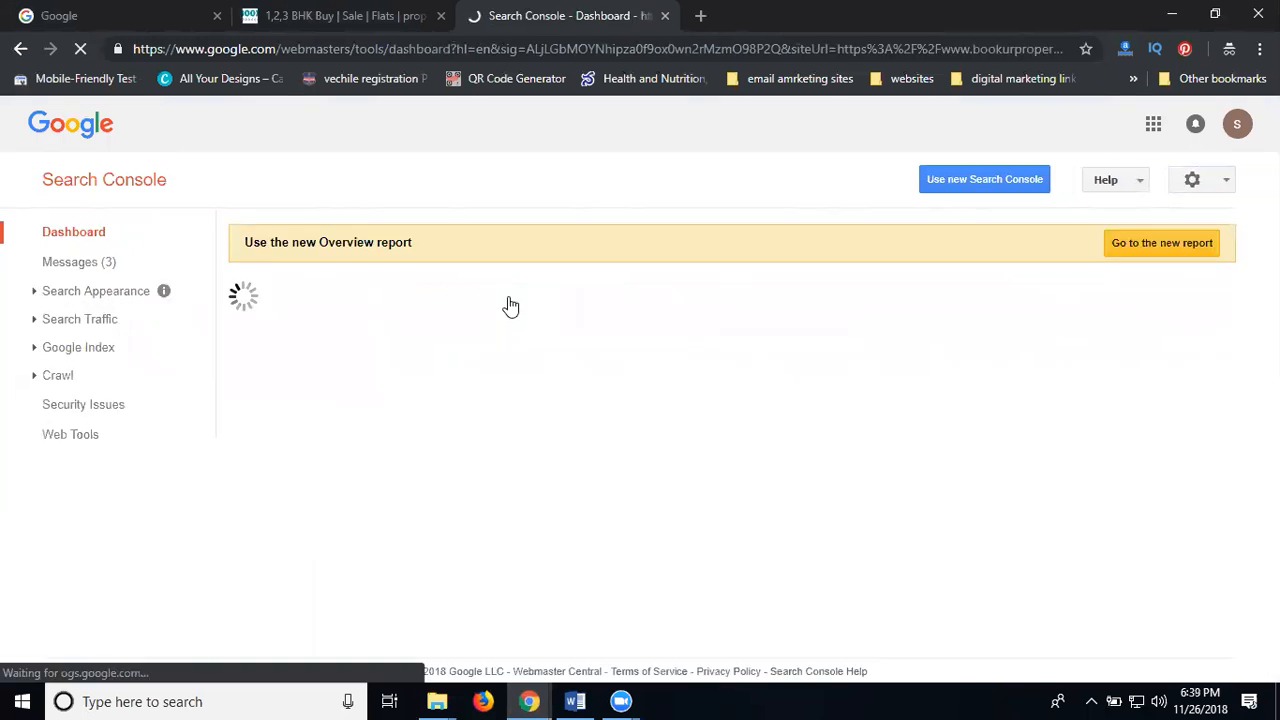
{"action": "left_click", "coordinate": [1205, 185]}
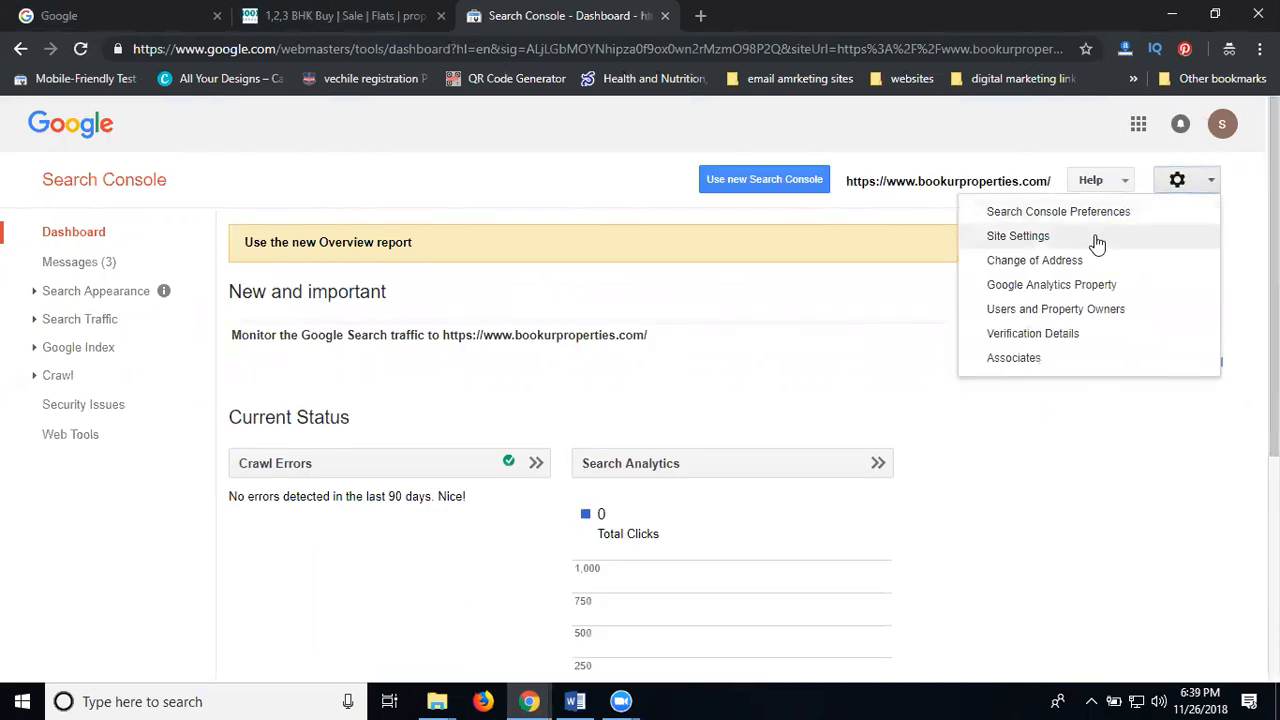
{"action": "left_click", "coordinate": [1029, 312]}
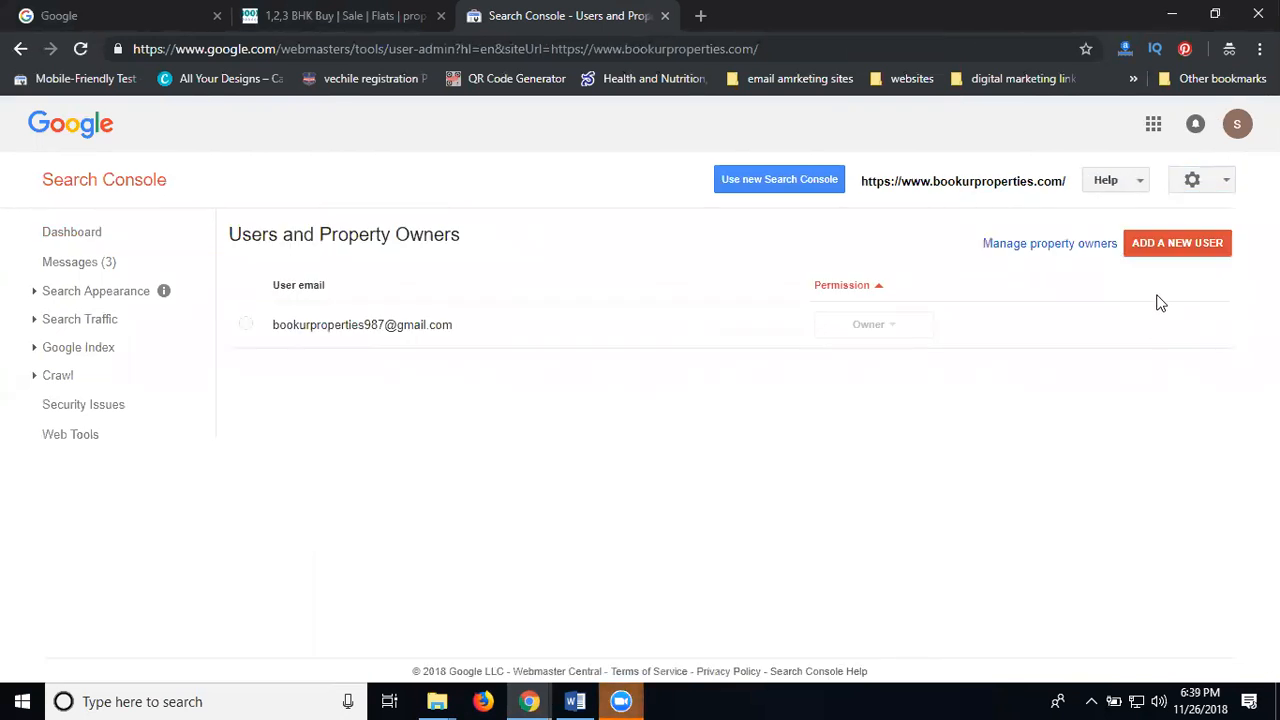
{"action": "left_click", "coordinate": [1177, 243]}
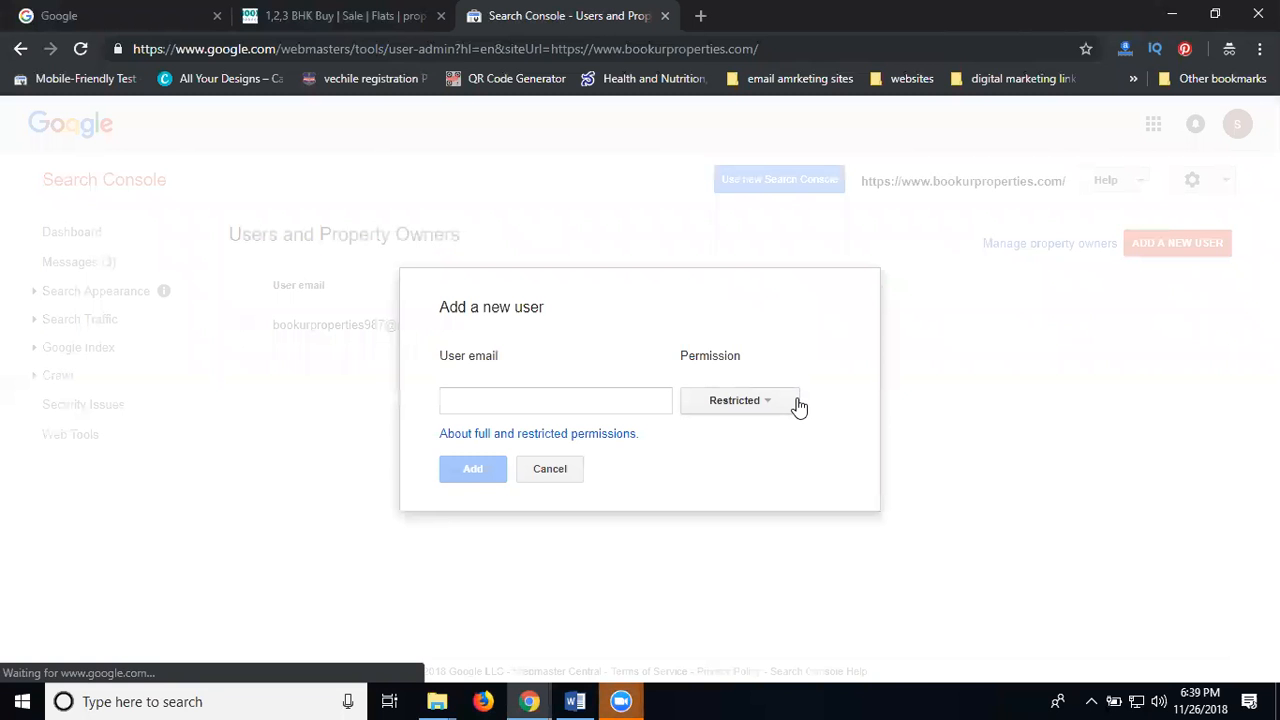
{"action": "left_click", "coordinate": [760, 405]}
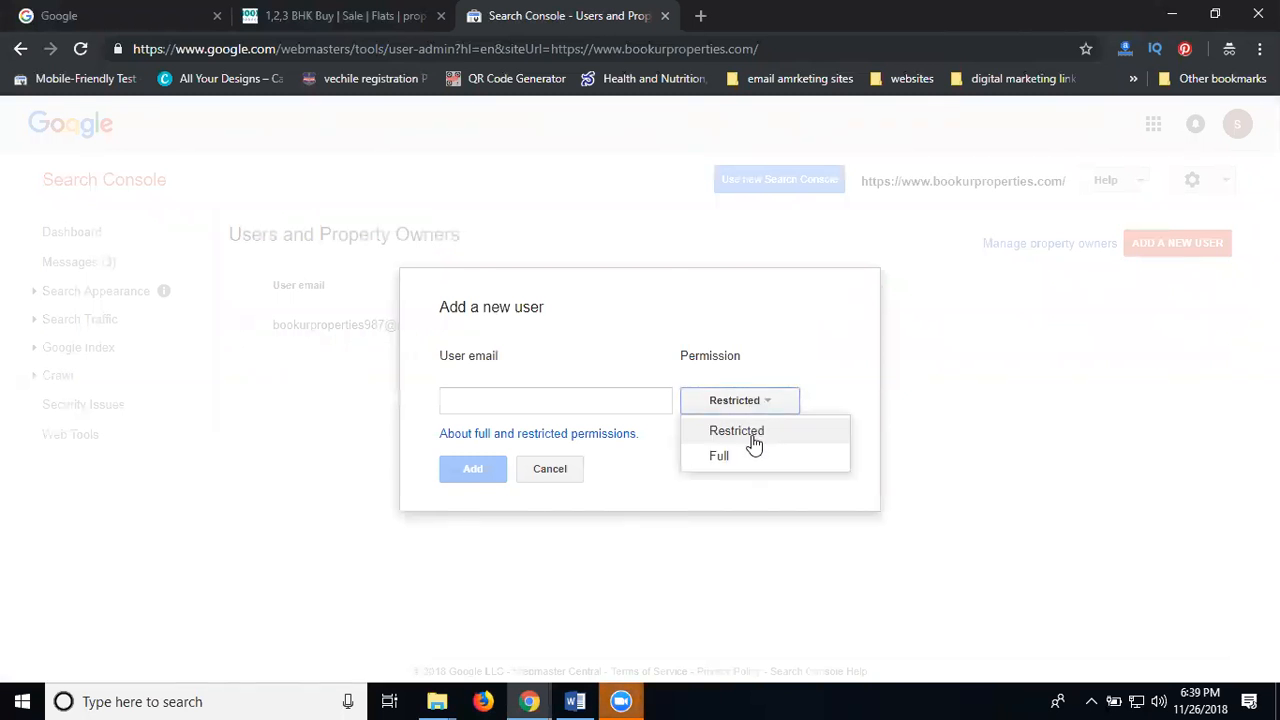
{"action": "left_click", "coordinate": [730, 460]}
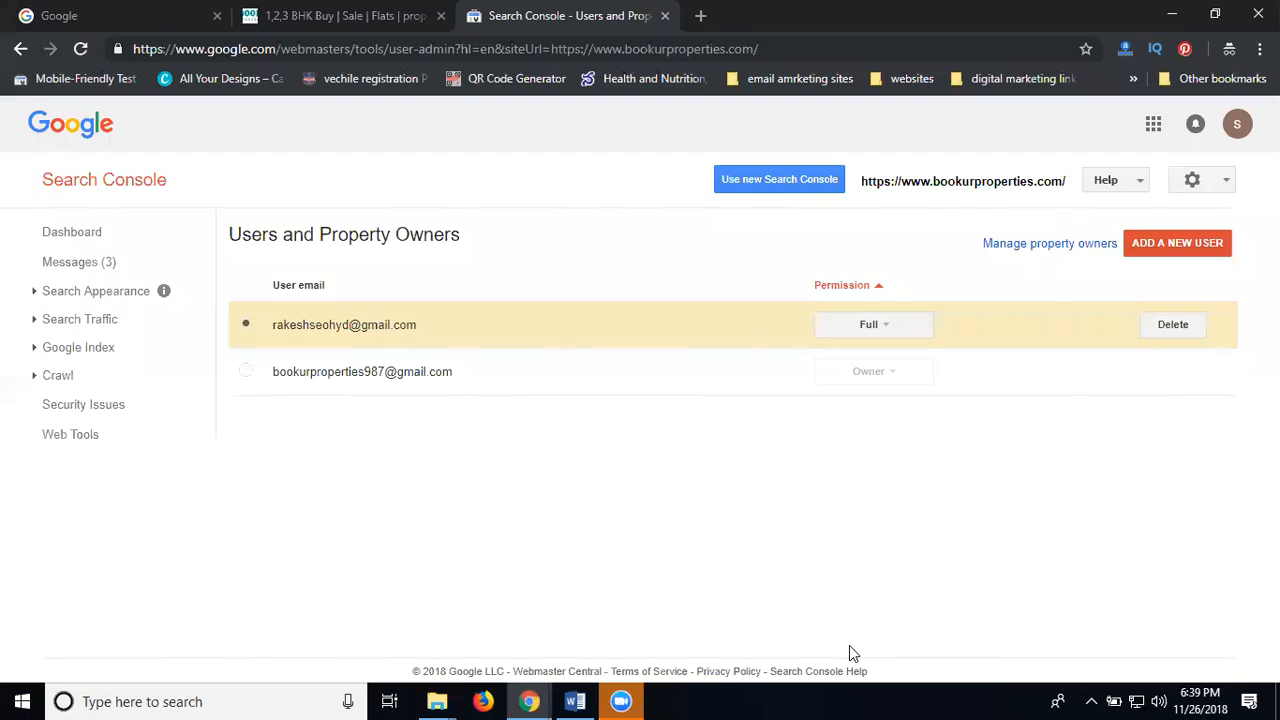
{"action": "left_click", "coordinate": [1192, 180]}
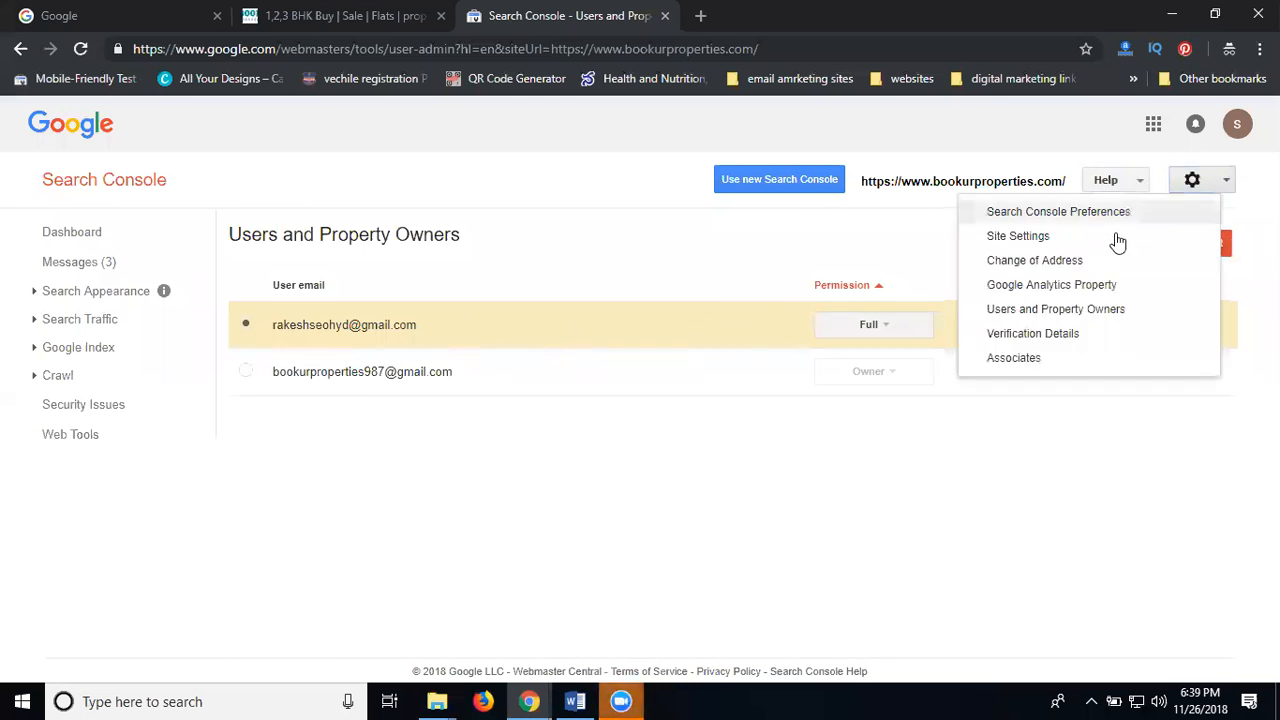
Add the second Gmail account as an owner via Verification Details, then bring up its Chrome window
{"action": "left_click", "coordinate": [1035, 334]}
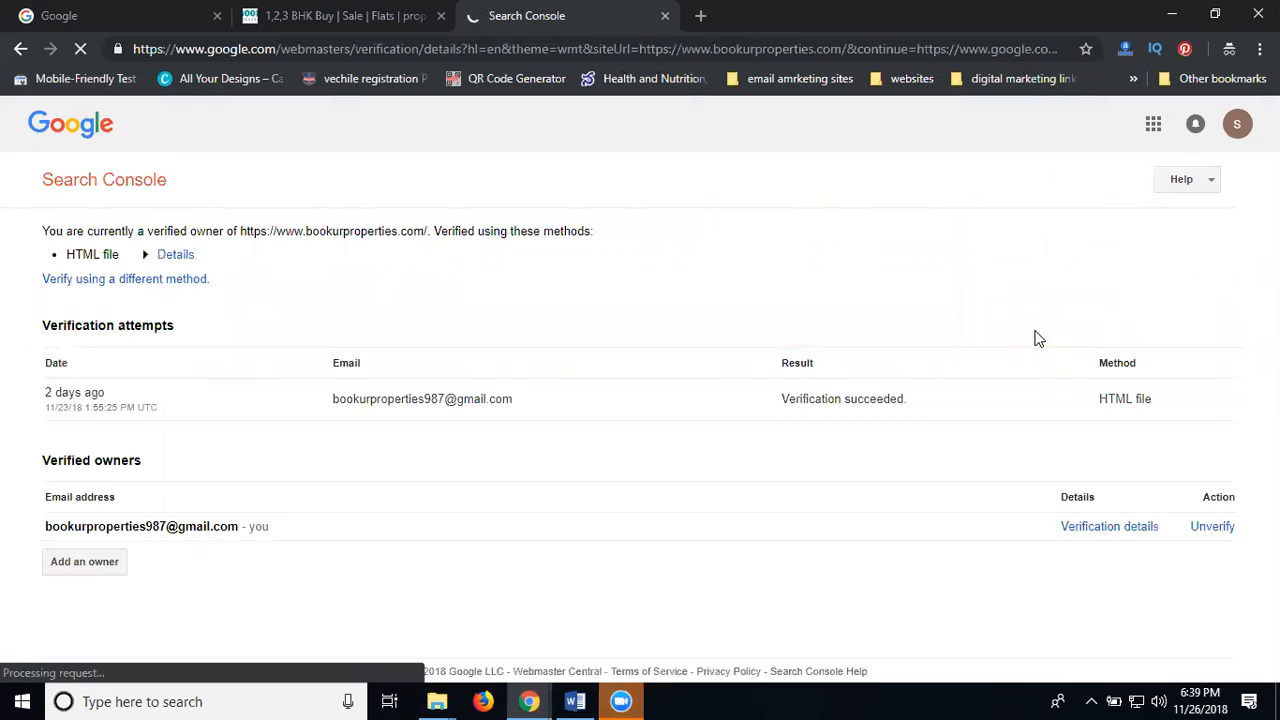
{"action": "left_click", "coordinate": [100, 562]}
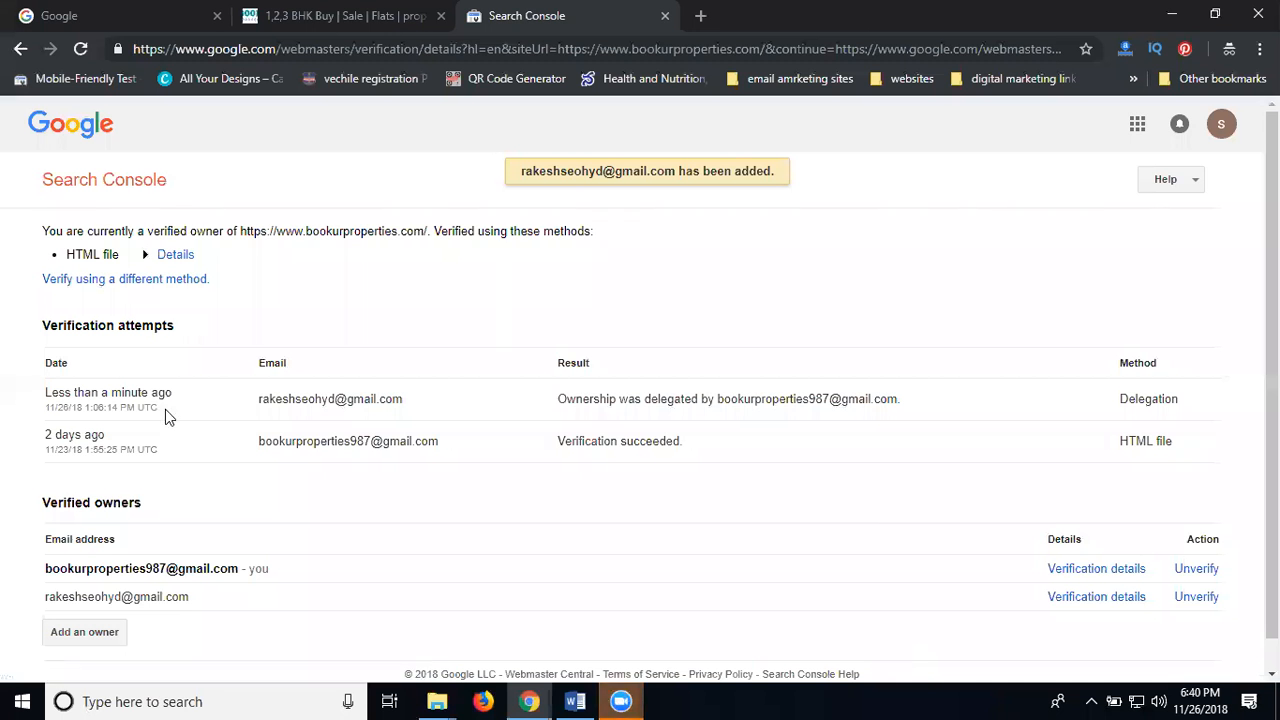
{"action": "left_click", "coordinate": [530, 702]}
{"action": "left_click", "coordinate": [432, 622]}
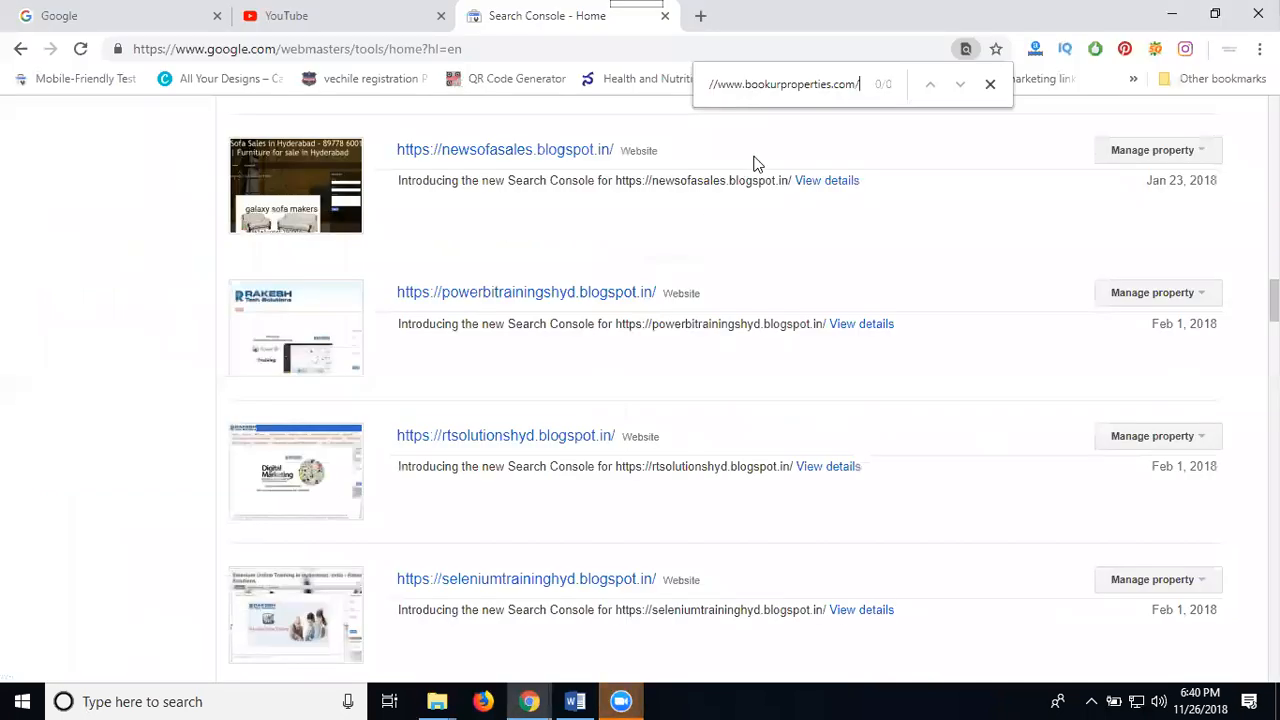
{"action": "triple_click", "coordinate": [736, 94]}
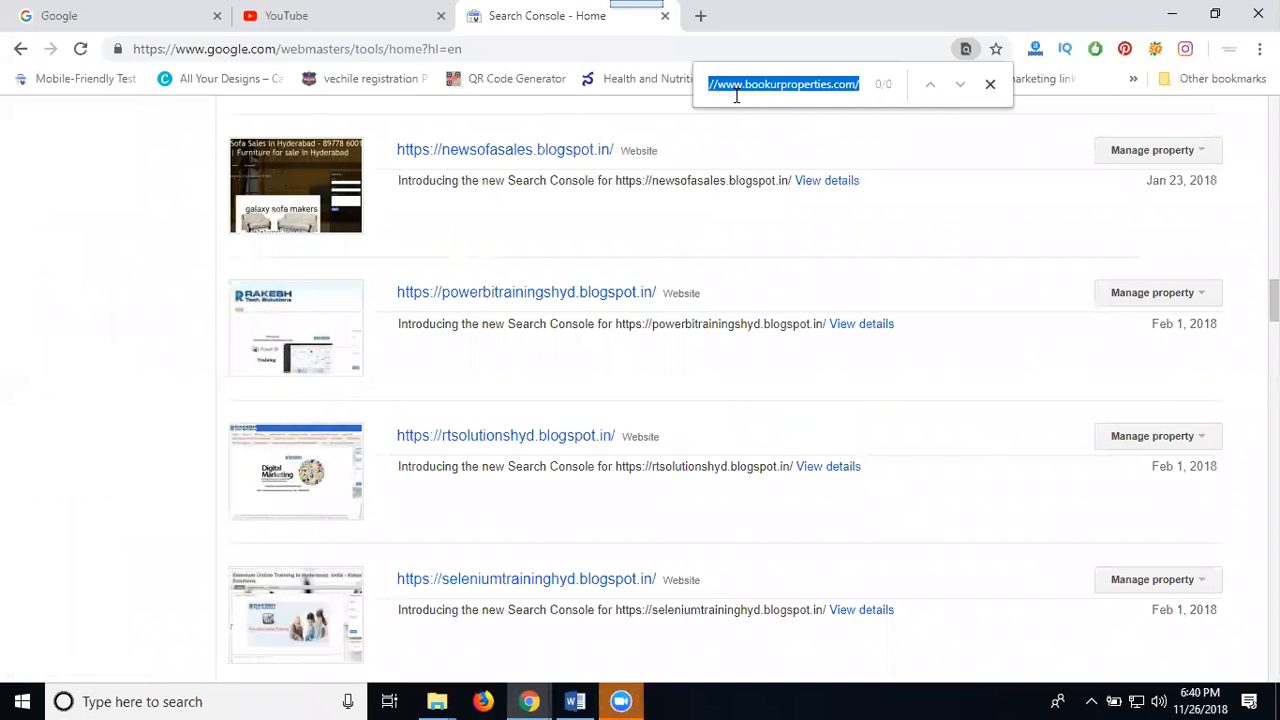
{"action": "left_click", "coordinate": [80, 49]}
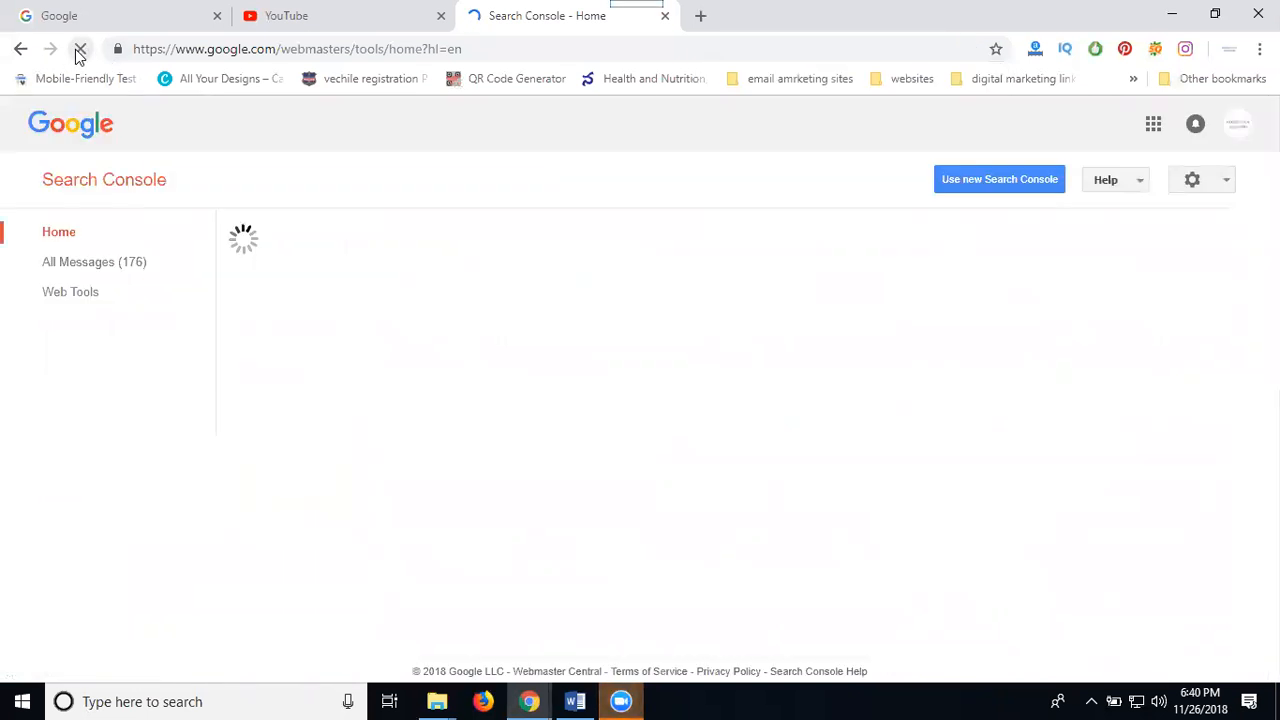
{"action": "key", "text": "ctrl+f"}
{"action": "type", "text": "https://www.bookurproperties.com/"}
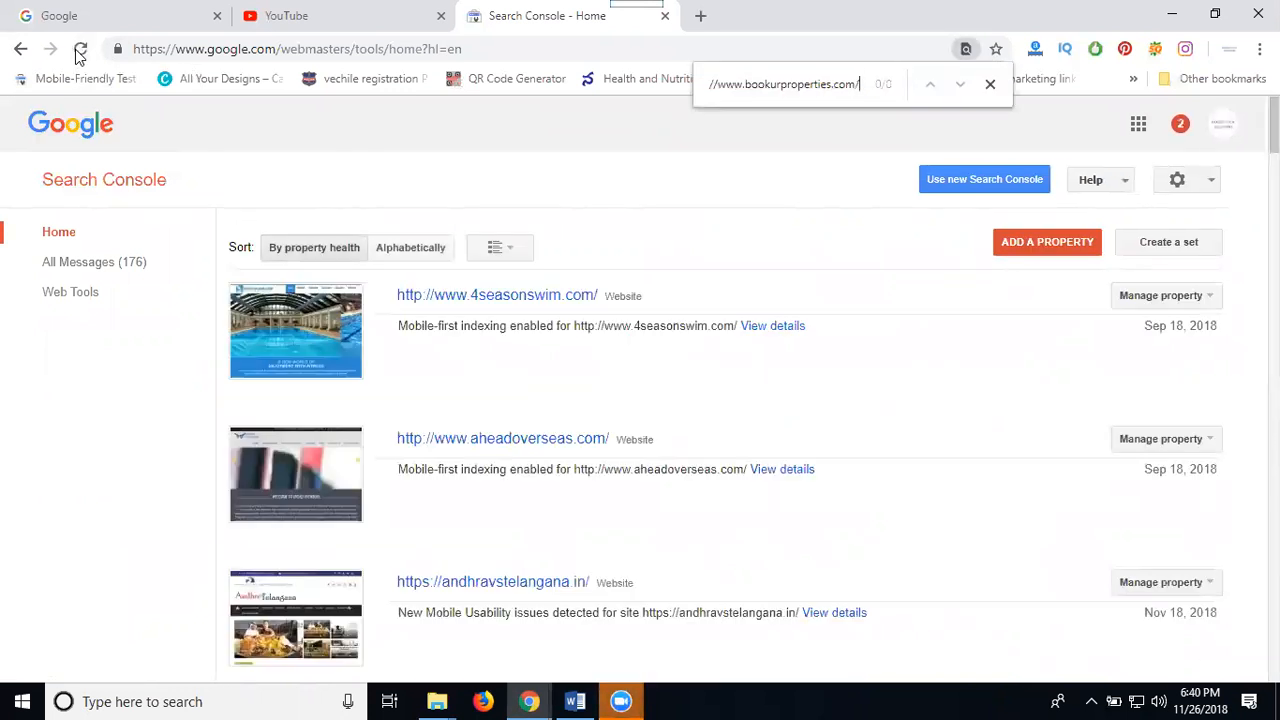
{"action": "key", "text": "Return"}
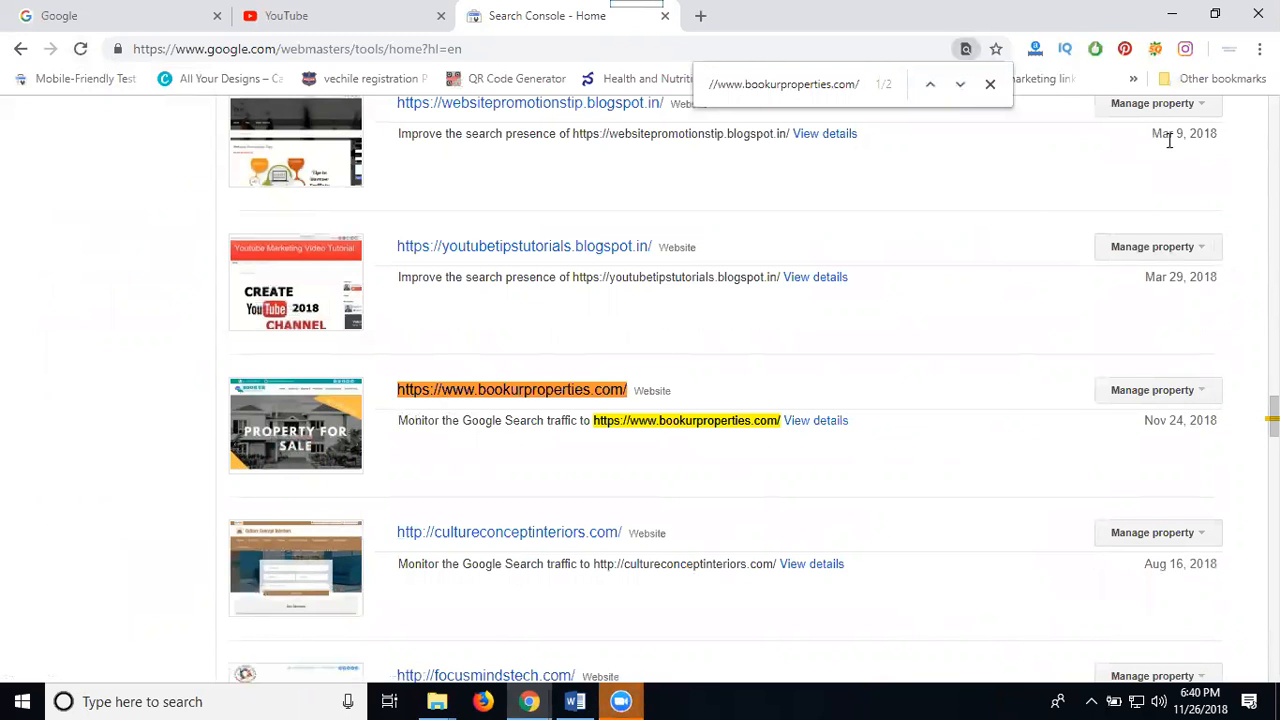
{"action": "scroll", "coordinate": [1168, 191], "scroll_direction": "up", "scroll_amount": 5}
{"action": "scroll", "coordinate": [1170, 190], "scroll_direction": "up", "scroll_amount": 5}
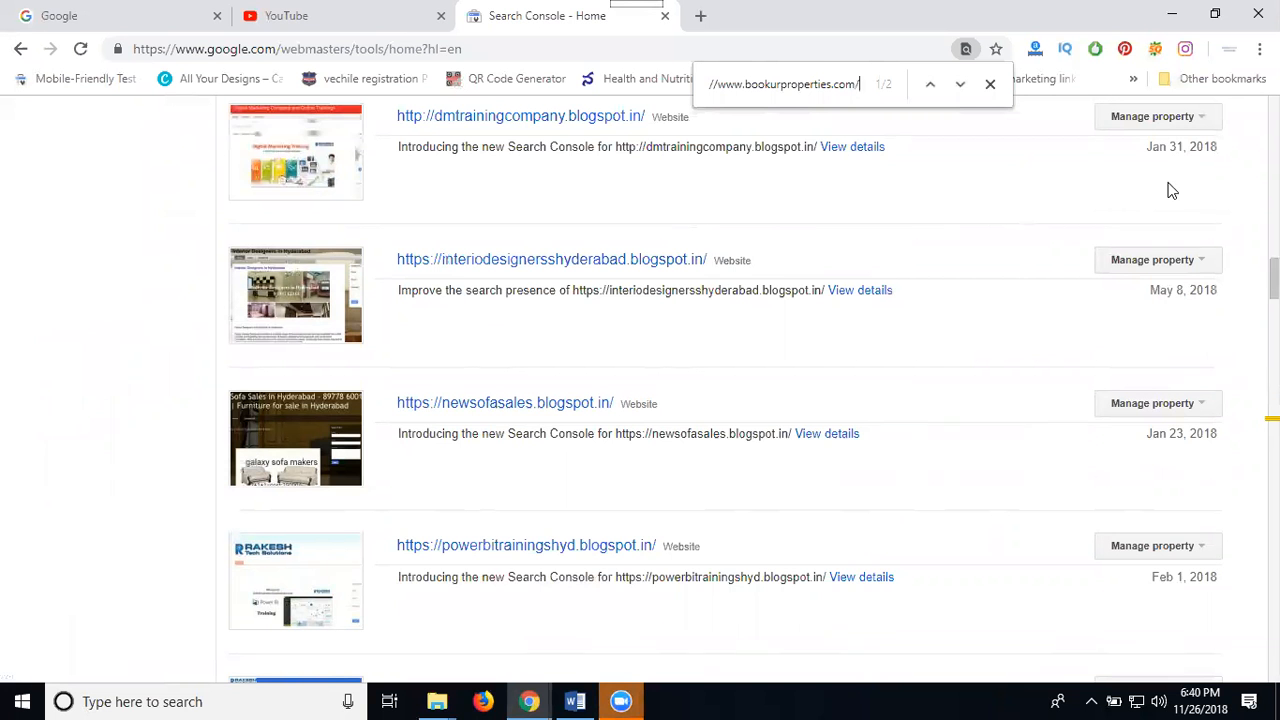
From the Book Ur Properties tab, open a new tab and load Google Analytics via the 'goo' suggestion
{"action": "mouse_move", "coordinate": [529, 701]}
{"action": "left_click", "coordinate": [691, 620]}
{"action": "left_click", "coordinate": [296, 12]}
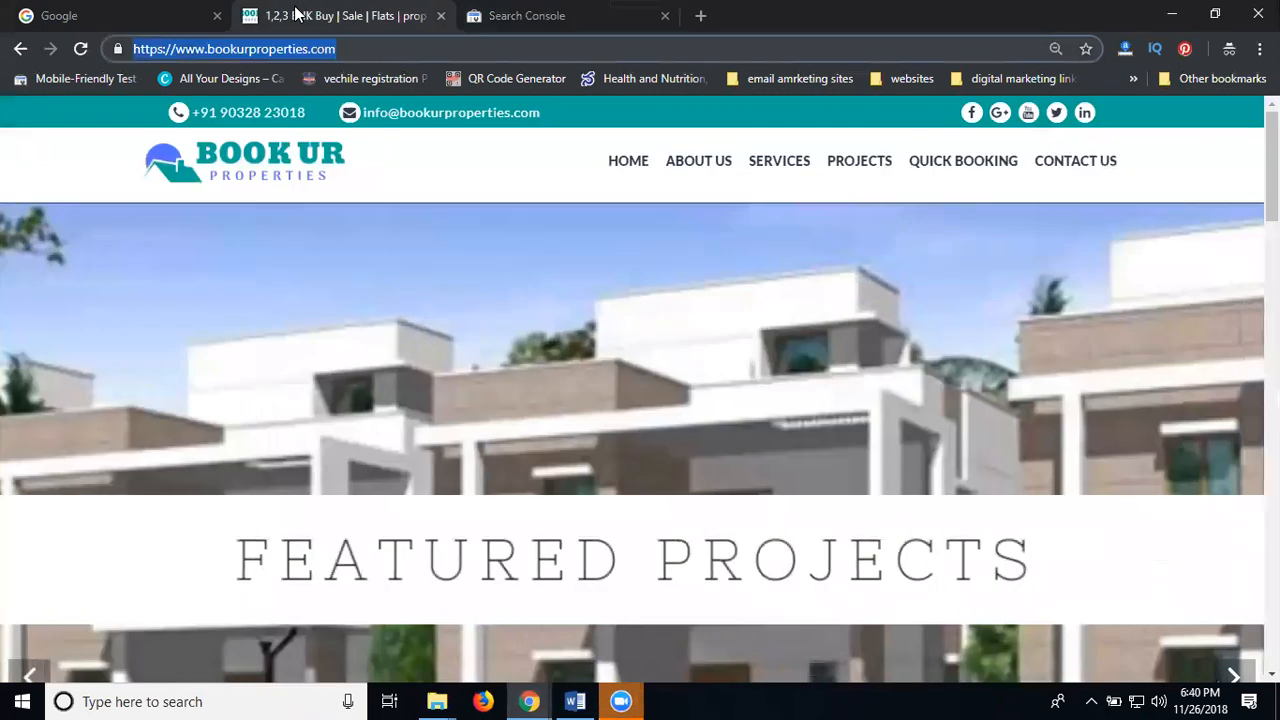
{"action": "left_click", "coordinate": [700, 16]}
{"action": "type", "text": "goo"}
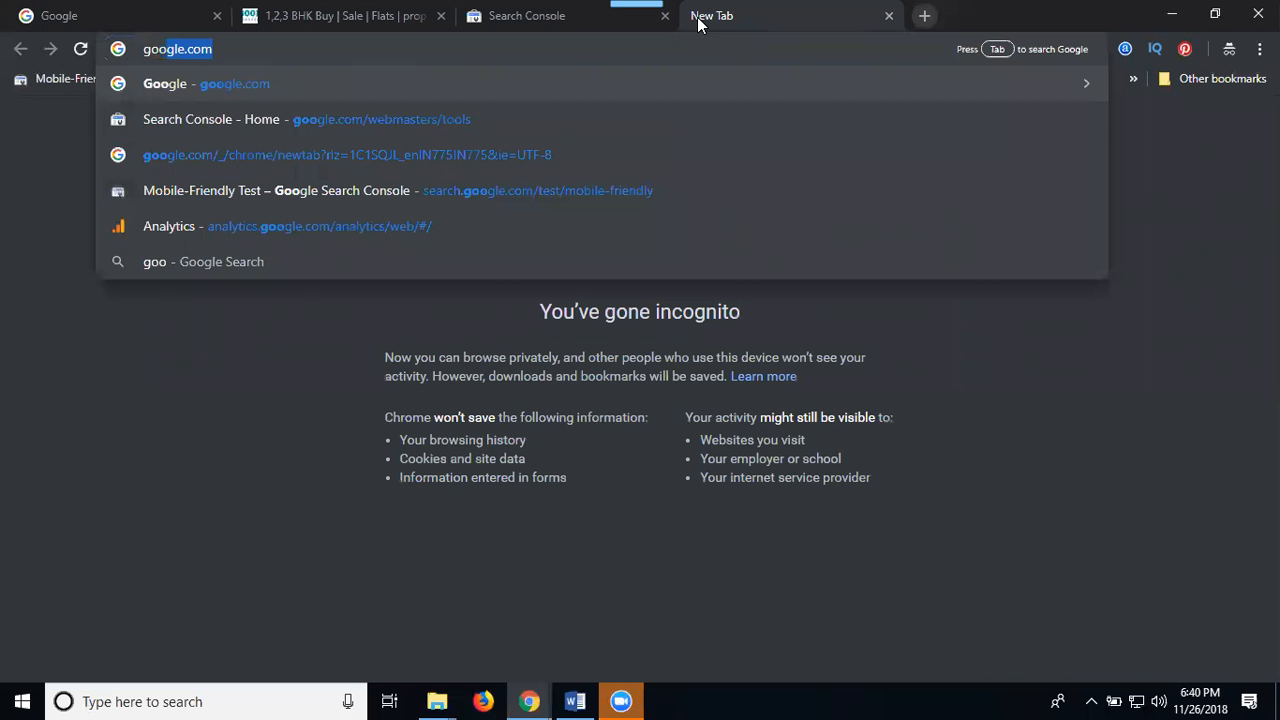
{"action": "key", "text": "Down"}
{"action": "key", "text": "Down"}
{"action": "key", "text": "Down"}
{"action": "key", "text": "Down"}
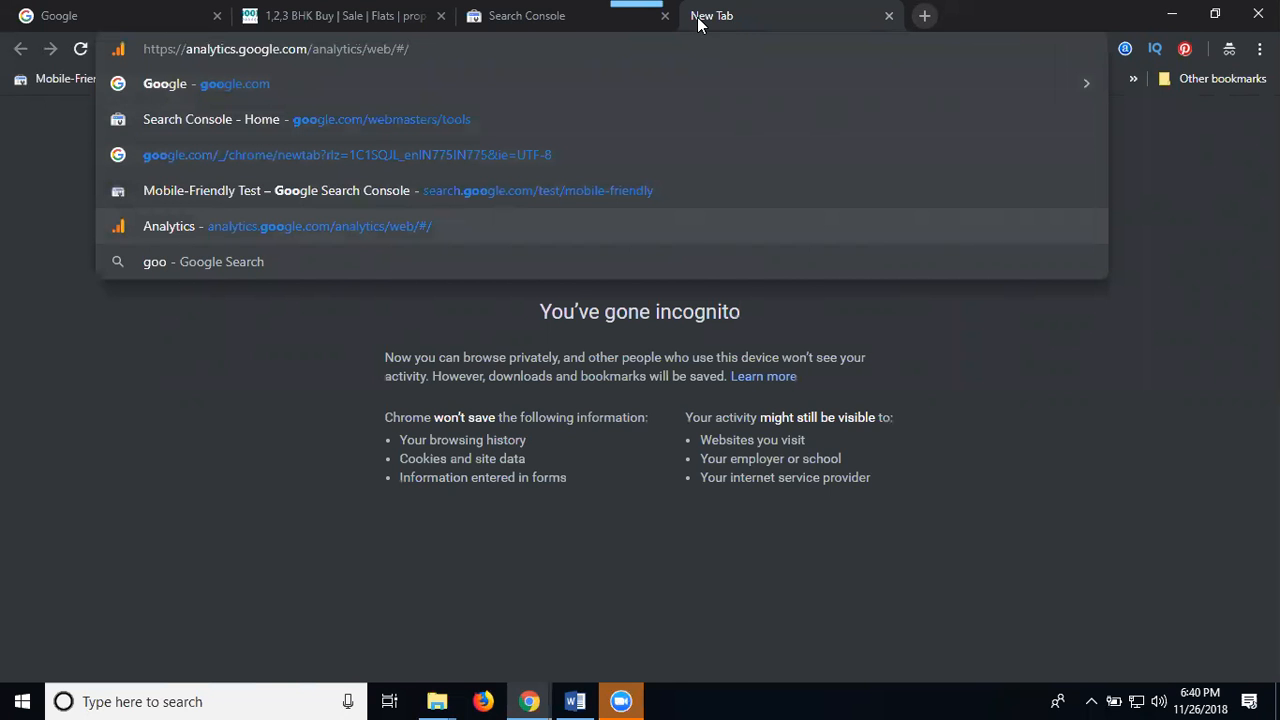
{"action": "key", "text": "Return"}
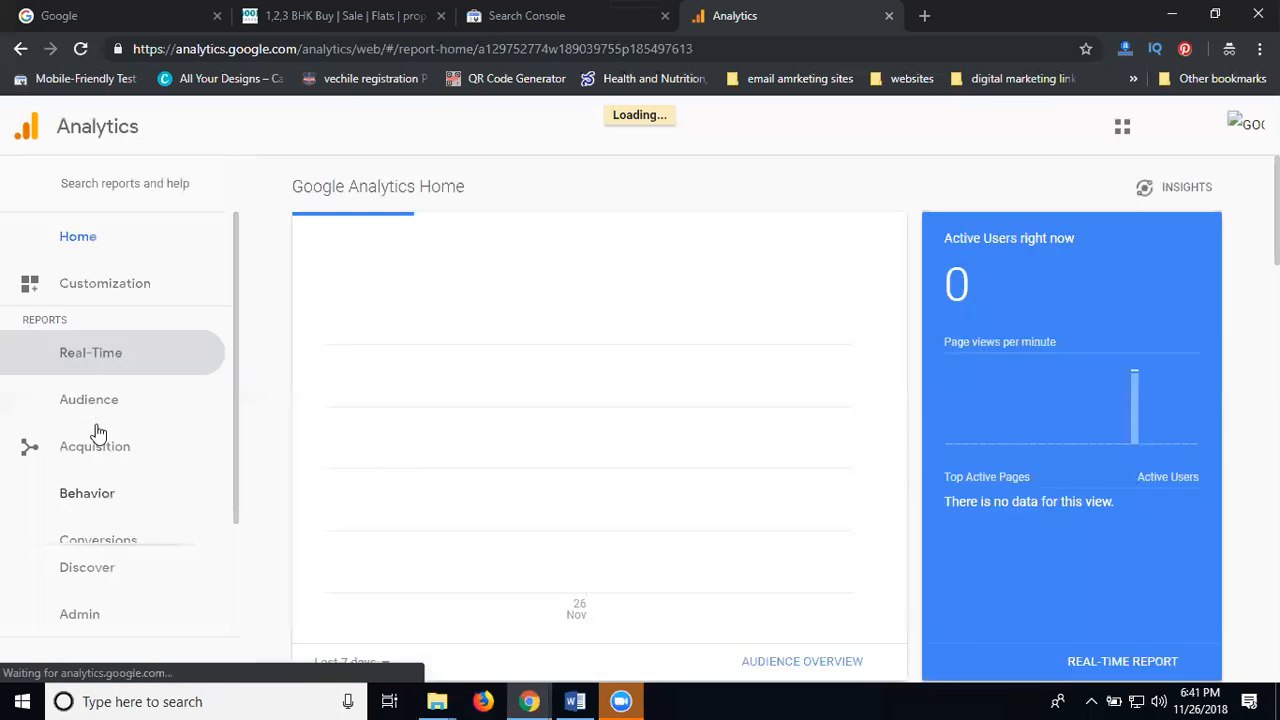
Open Admin > User Management for the bookurproperties account and start adding a new user
{"action": "left_click", "coordinate": [72, 618]}
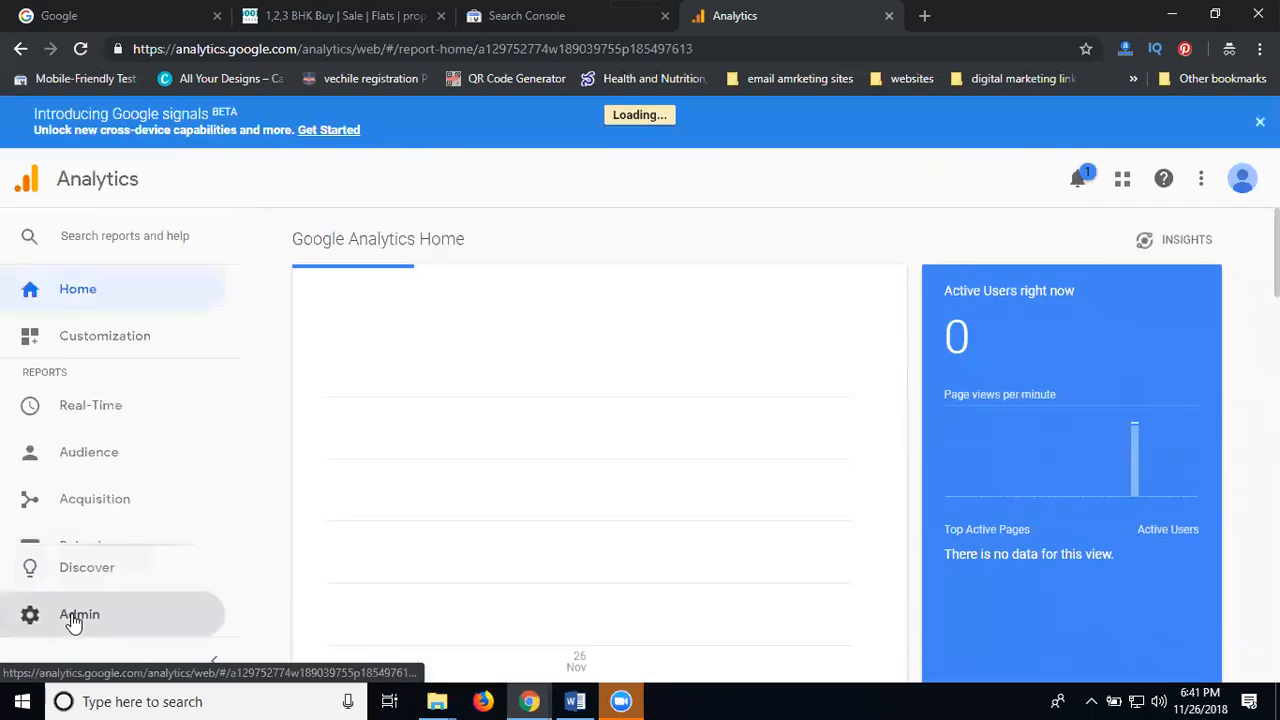
{"action": "left_click", "coordinate": [74, 620]}
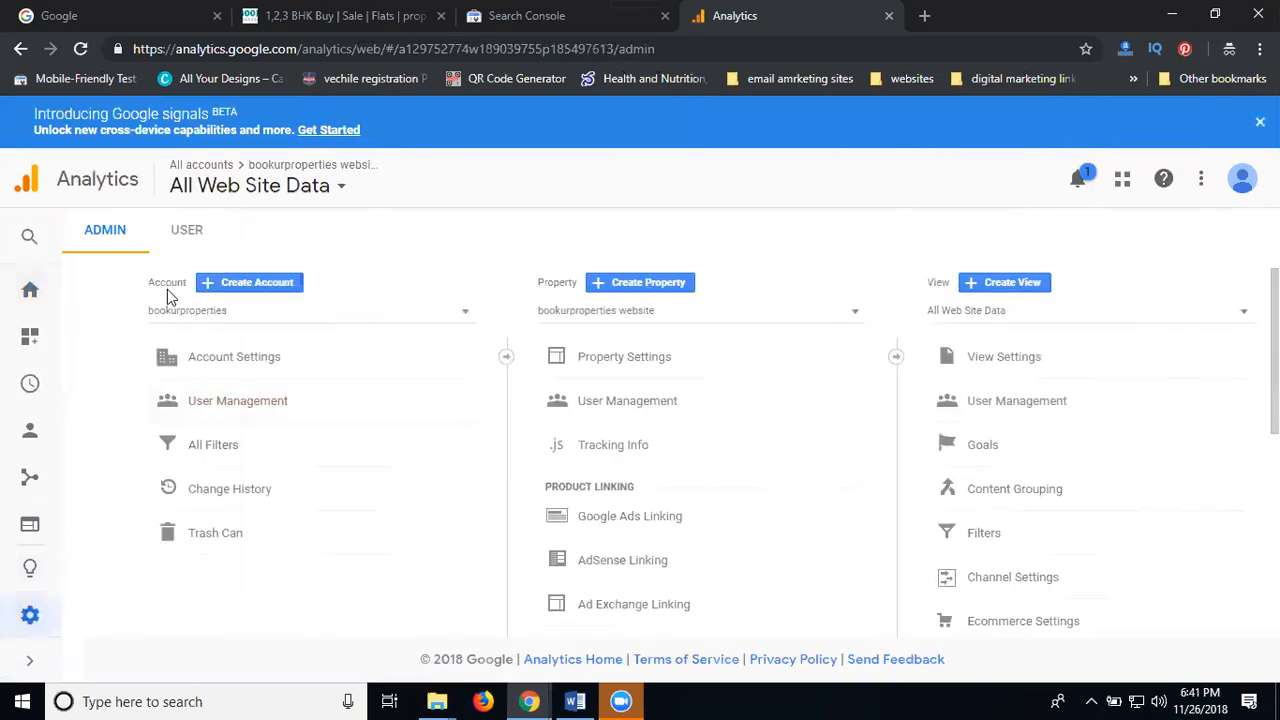
{"action": "left_click", "coordinate": [214, 408]}
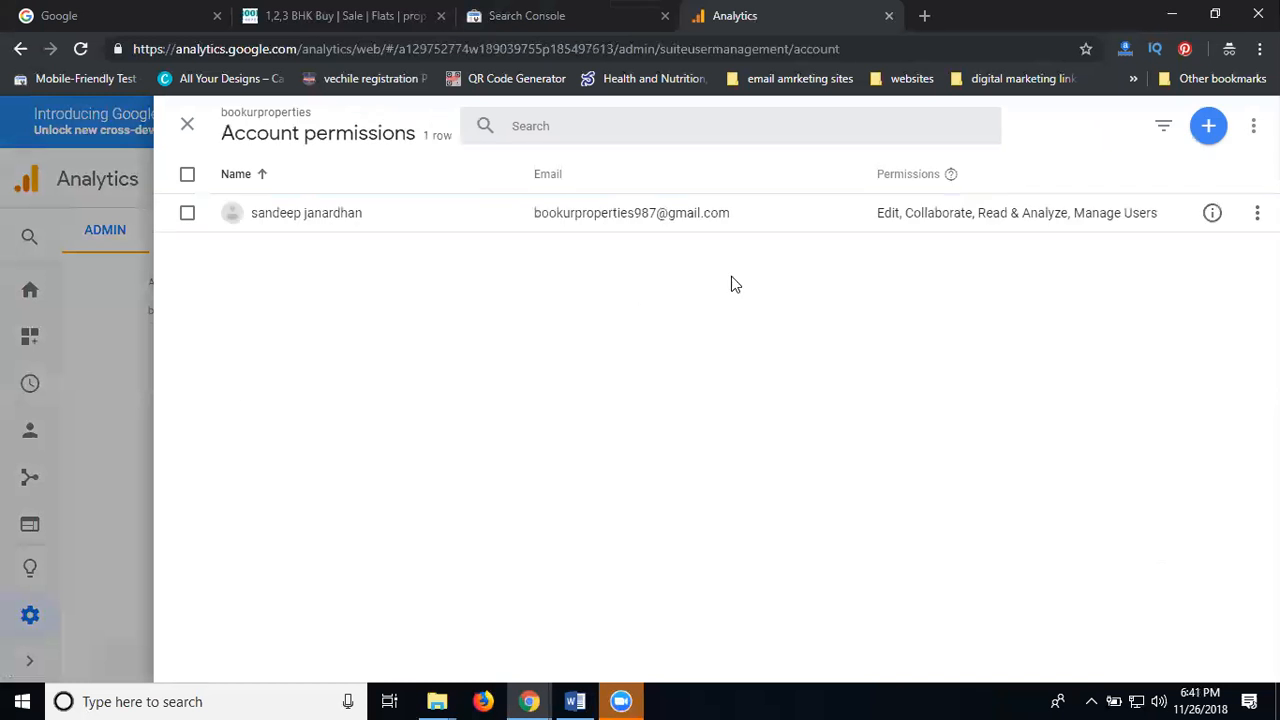
{"action": "left_click", "coordinate": [1212, 132]}
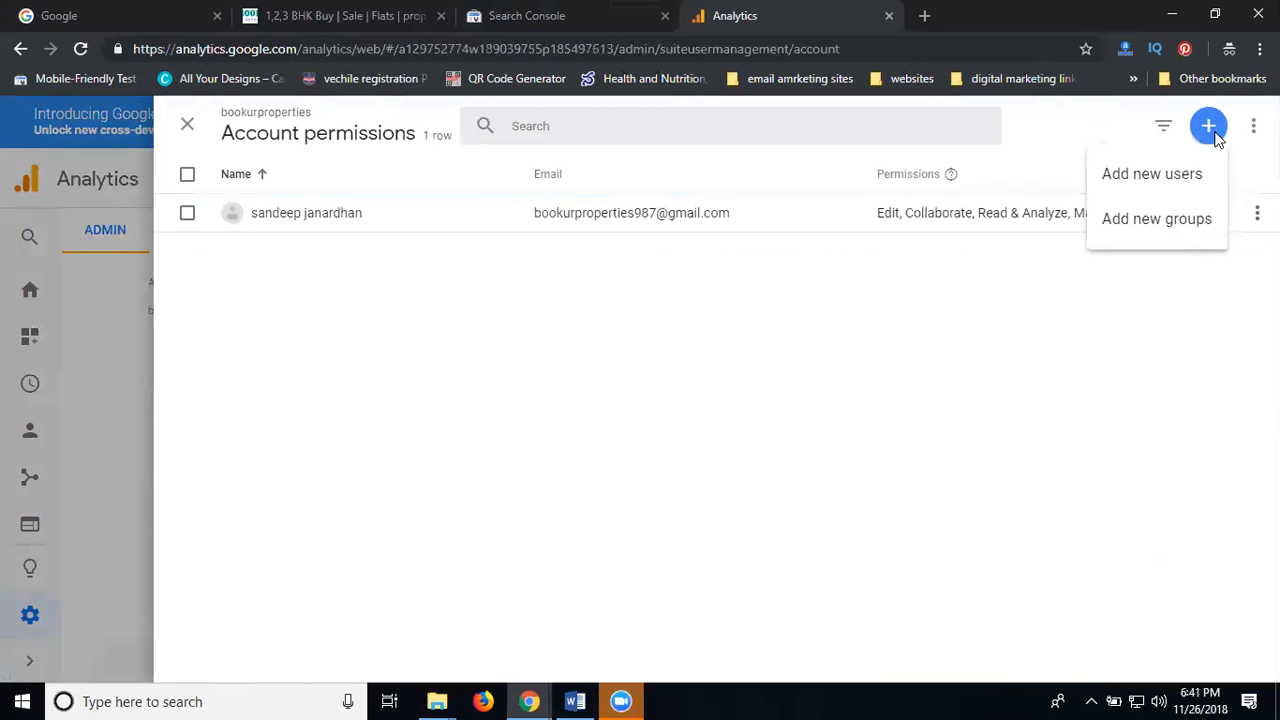
{"action": "left_click", "coordinate": [1170, 172]}
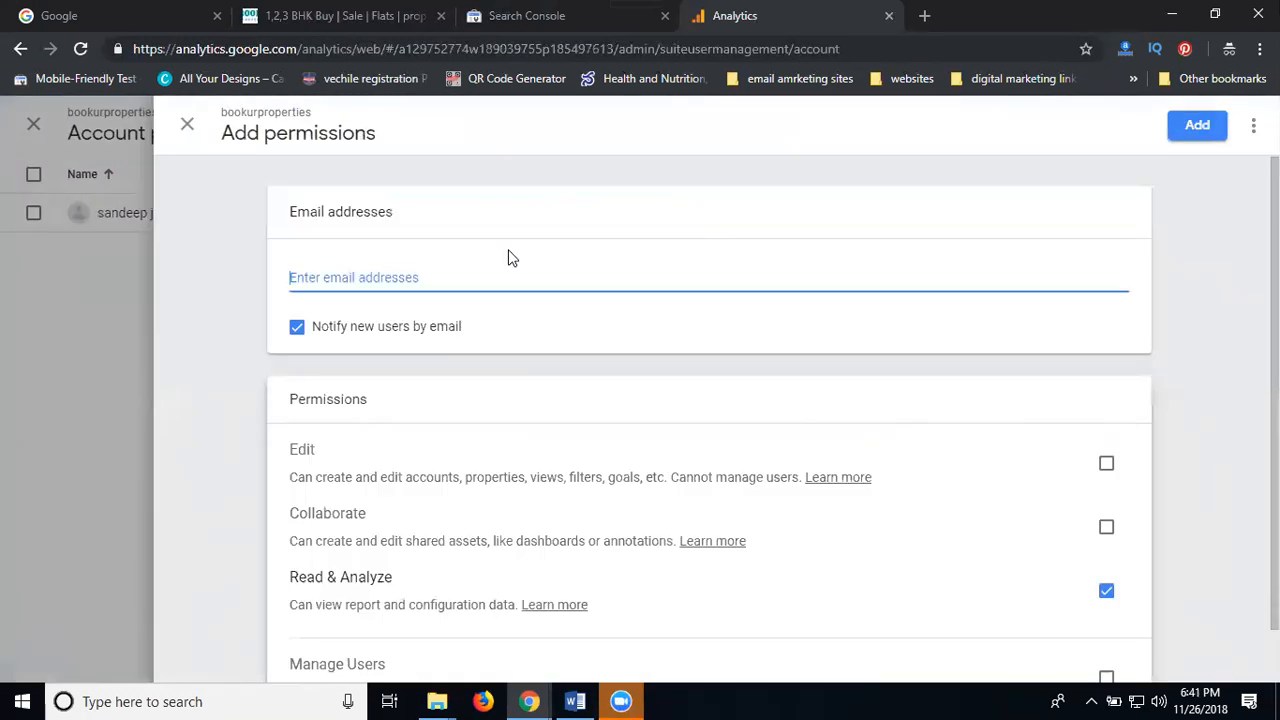
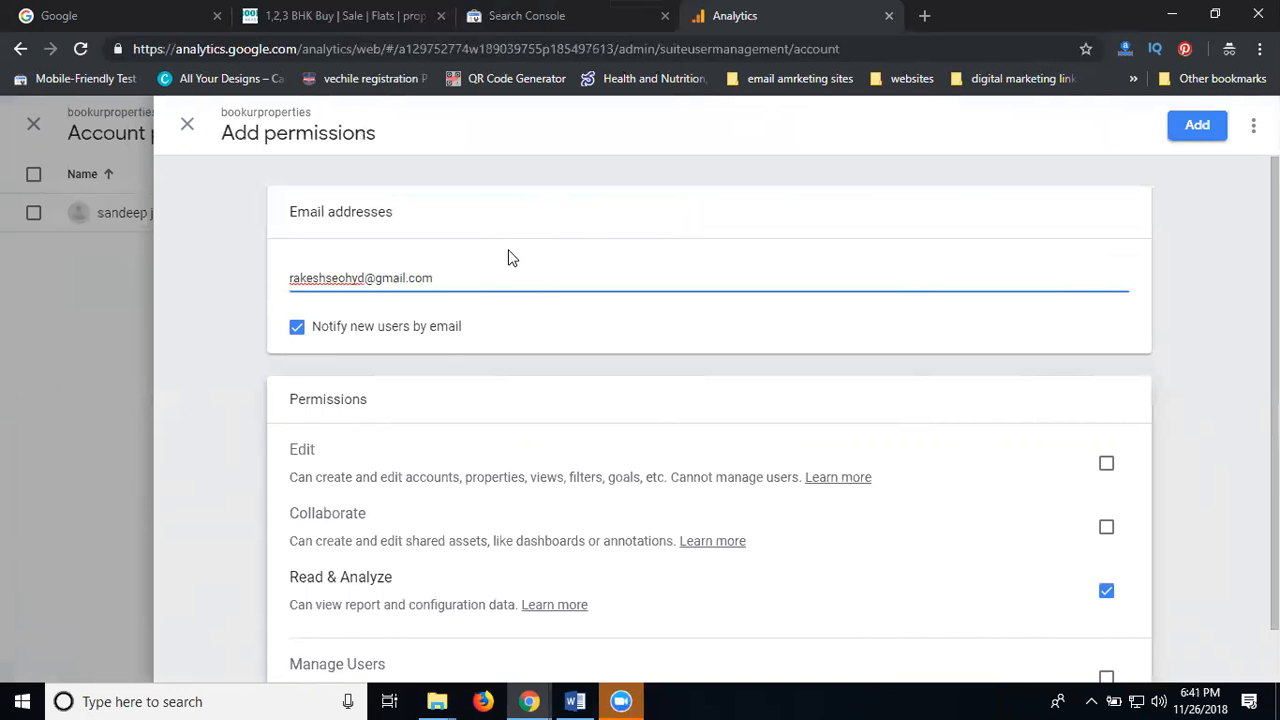
Enter the second account's Gmail address, tick Edit and Manage Users, add it, and close the panel
{"action": "scroll", "coordinate": [560, 300], "scroll_direction": "down", "scroll_amount": 1}
{"action": "left_click", "coordinate": [1107, 407]}
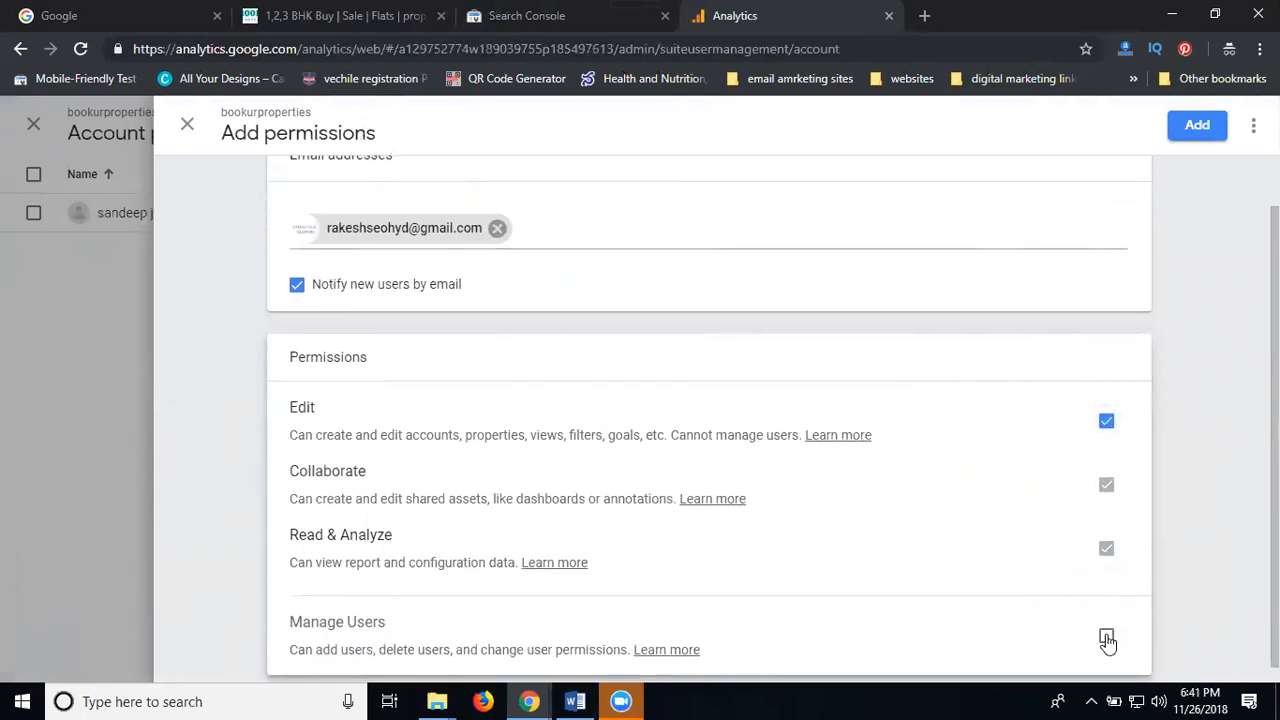
{"action": "left_click", "coordinate": [1107, 638]}
{"action": "left_click", "coordinate": [1198, 126]}
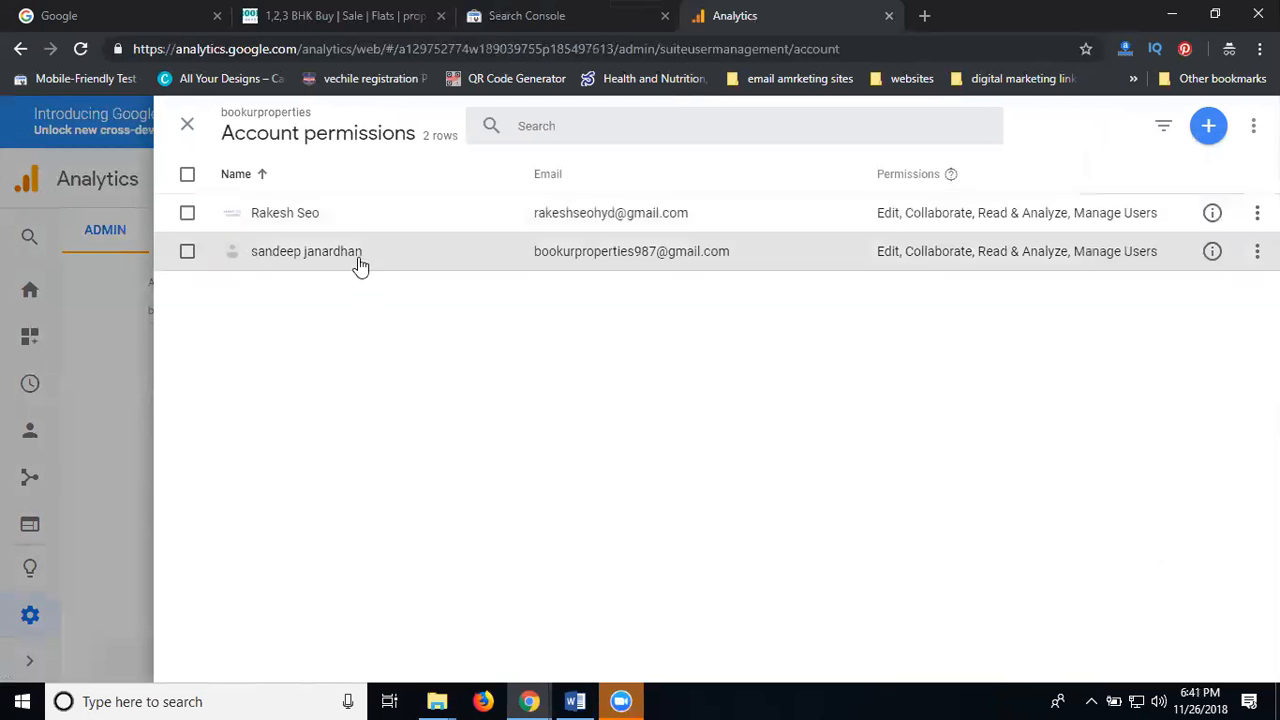
{"action": "left_click", "coordinate": [1208, 126]}
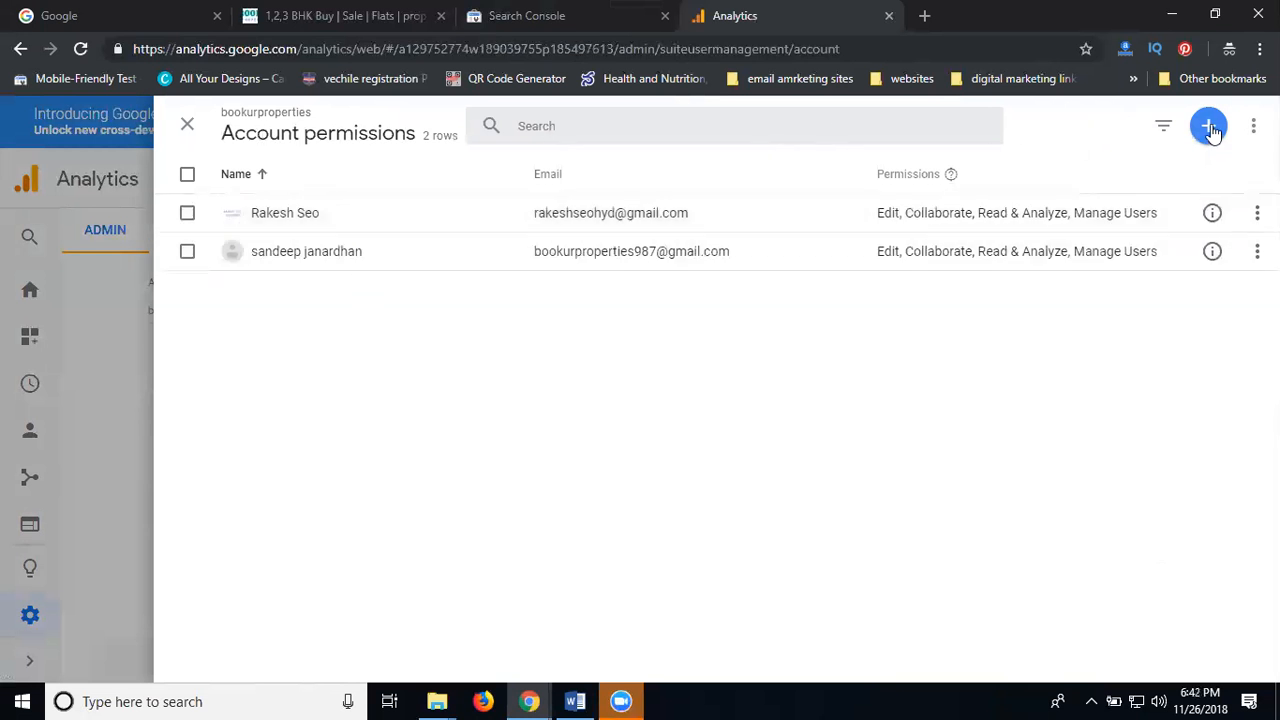
{"action": "left_click", "coordinate": [185, 128]}
{"action": "left_click", "coordinate": [186, 129]}
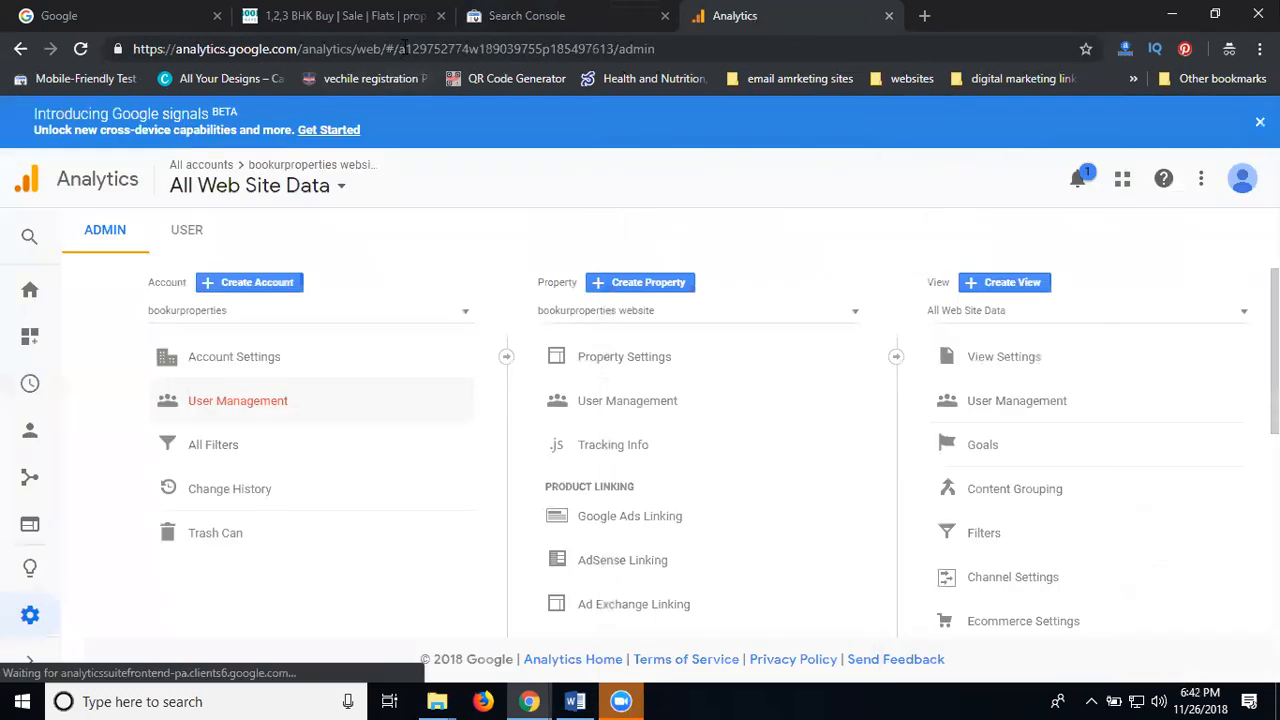
Copy the Analytics page address and load it in a new tab of the Search Console window
{"action": "left_click_drag", "start_coordinate": [381, 48], "coordinate": [128, 44]}
{"action": "key", "text": "ctrl+c"}
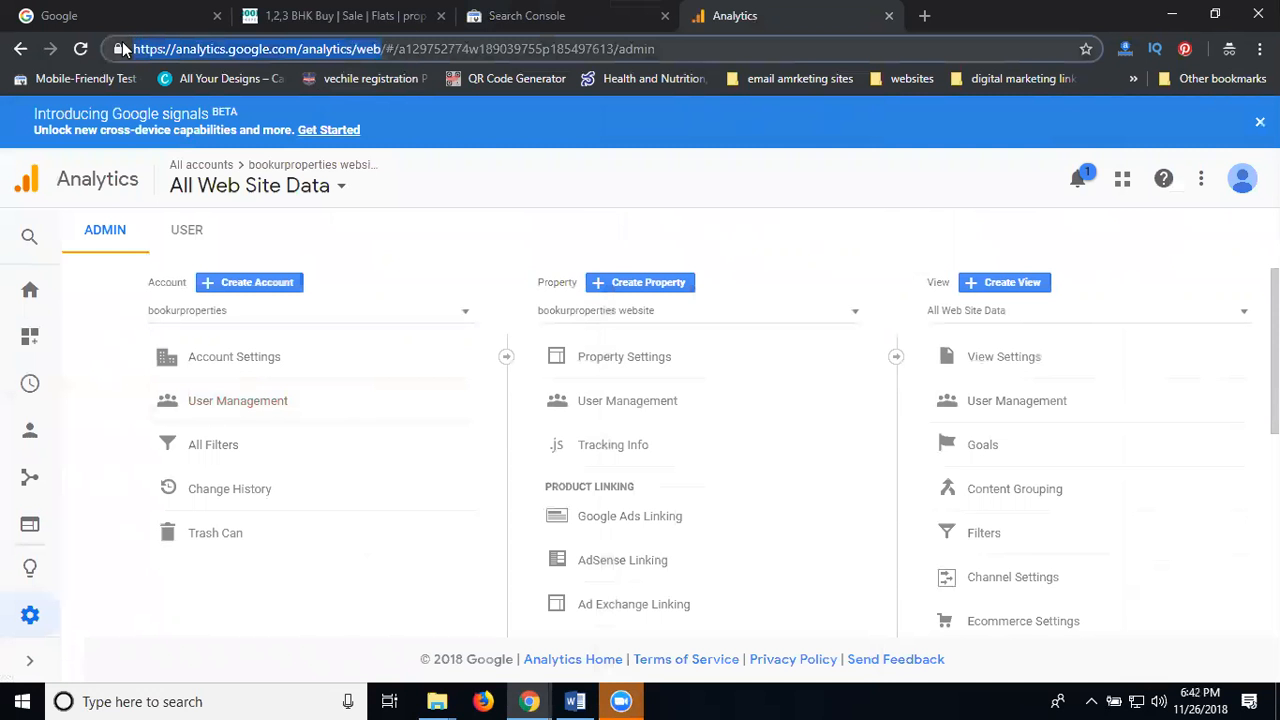
{"action": "left_click", "coordinate": [529, 701]}
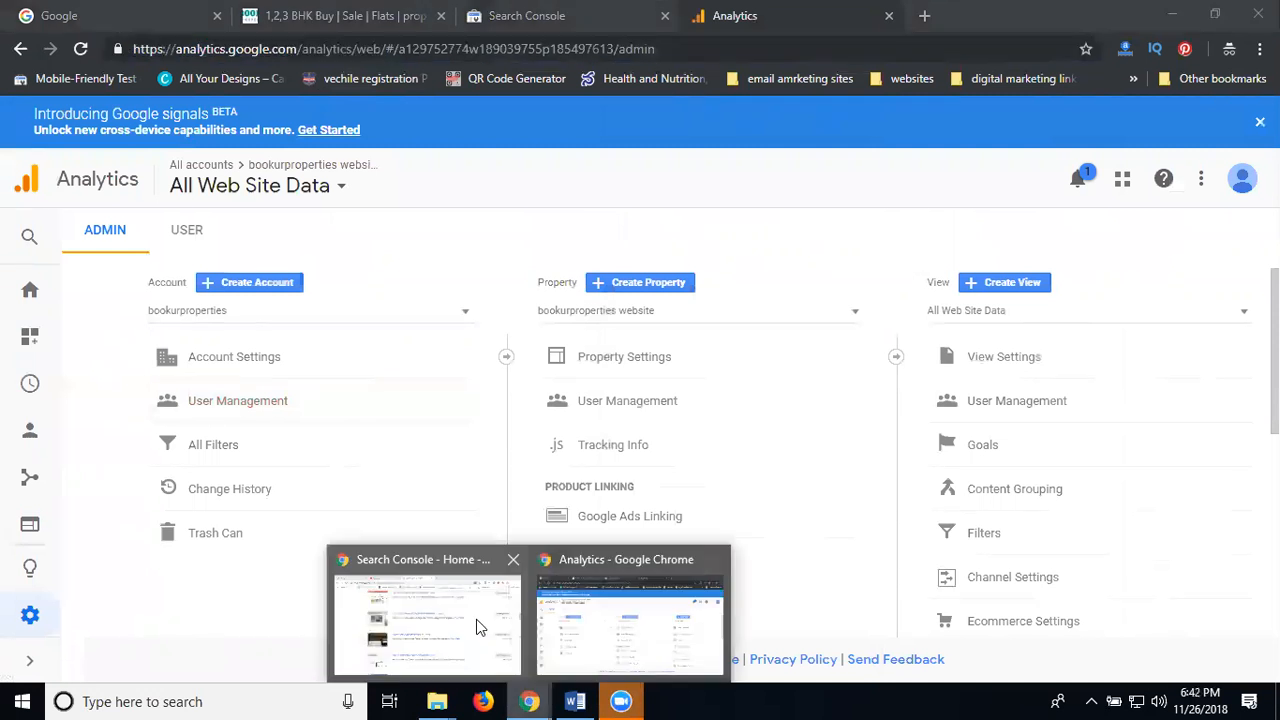
{"action": "left_click", "coordinate": [474, 622]}
{"action": "left_click", "coordinate": [700, 16]}
{"action": "key", "text": "ctrl+v"}
{"action": "key", "text": "Return"}
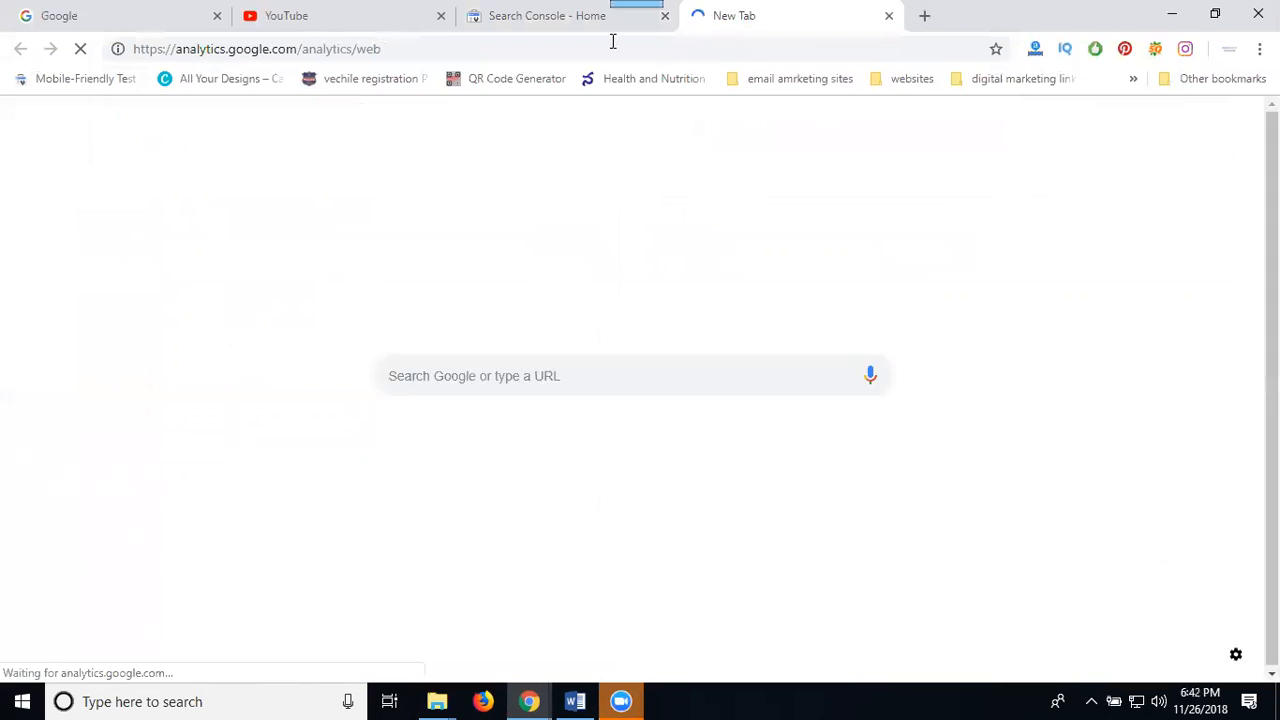
{"action": "left_click", "coordinate": [574, 18]}
{"action": "triple_click", "coordinate": [820, 83]}
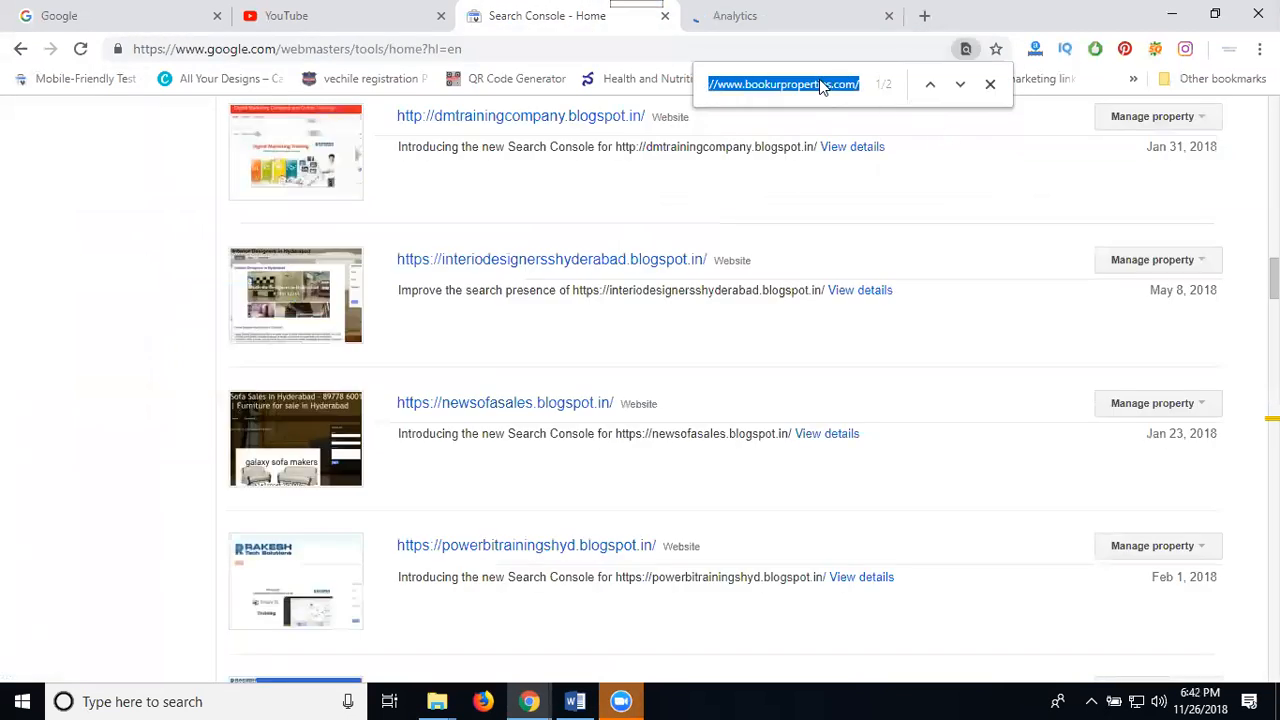
{"action": "left_click", "coordinate": [790, 17]}
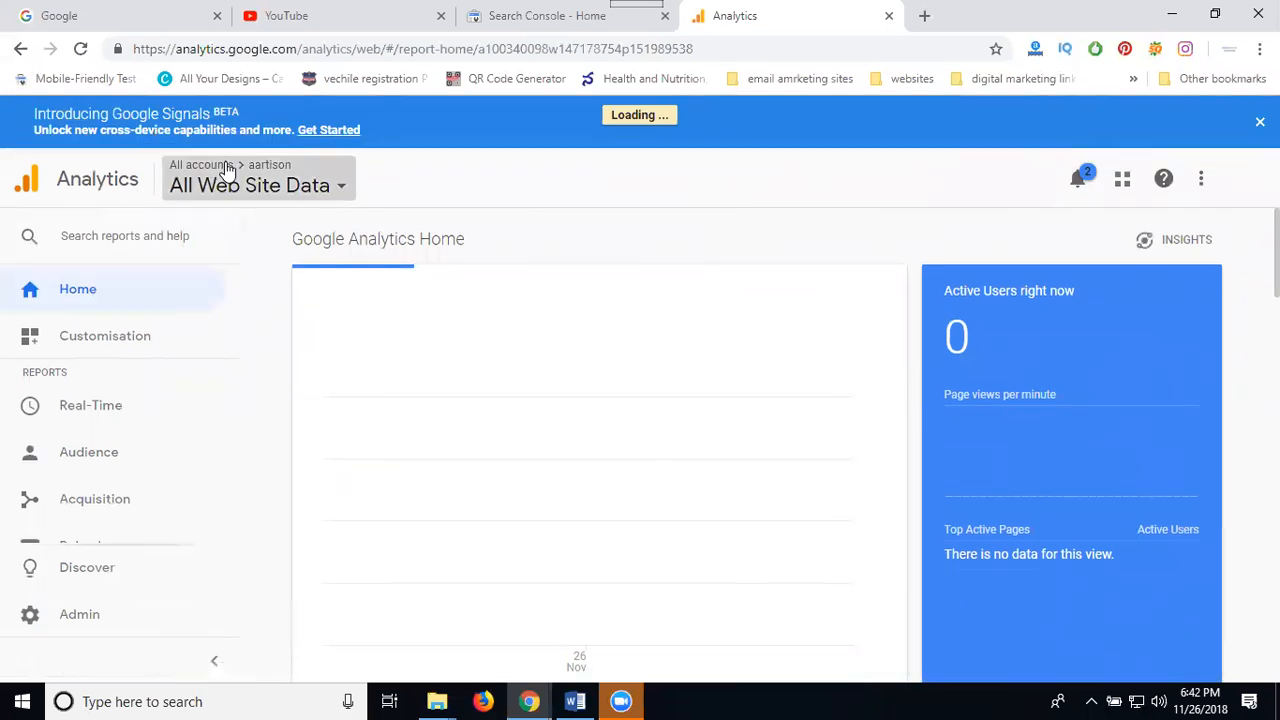
Open the Analytics account picker and search its list for the bookurproperties site
{"action": "left_click", "coordinate": [228, 170]}
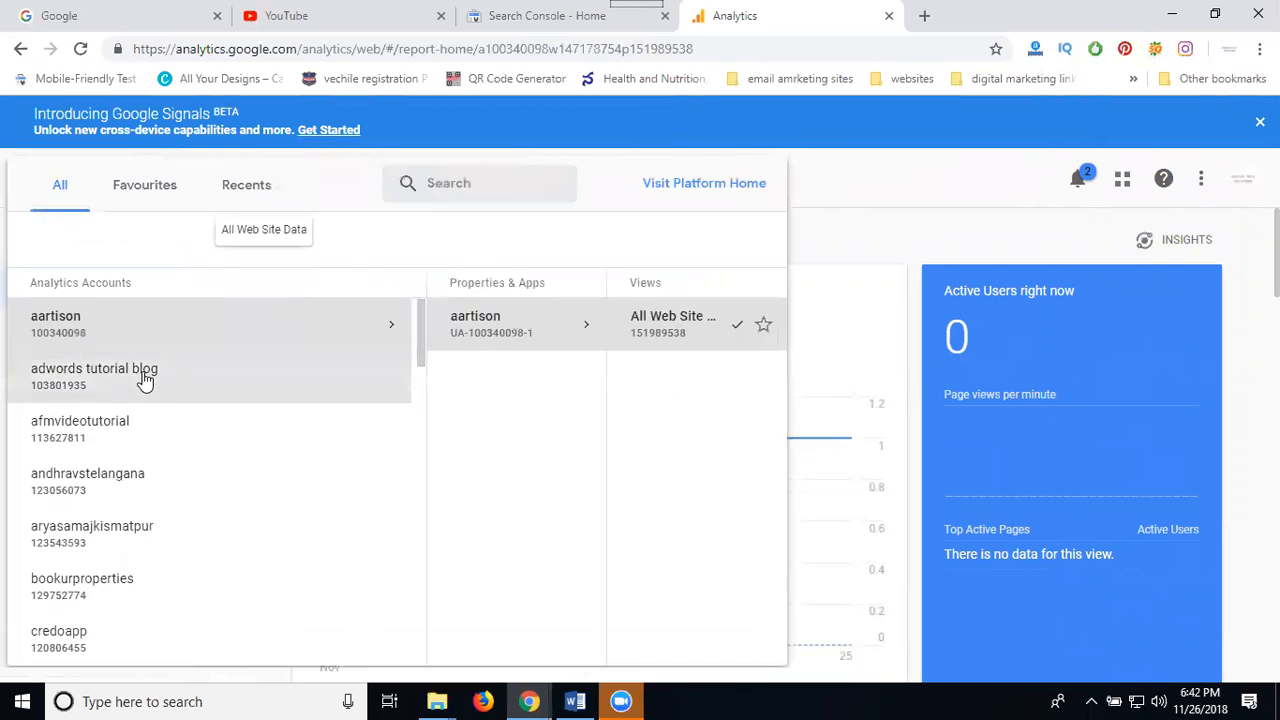
{"action": "scroll", "coordinate": [160, 376], "scroll_direction": "down", "scroll_amount": 3}
{"action": "key", "text": "ctrl+f"}
{"action": "type", "text": "https://www.bookurproperties.com/"}
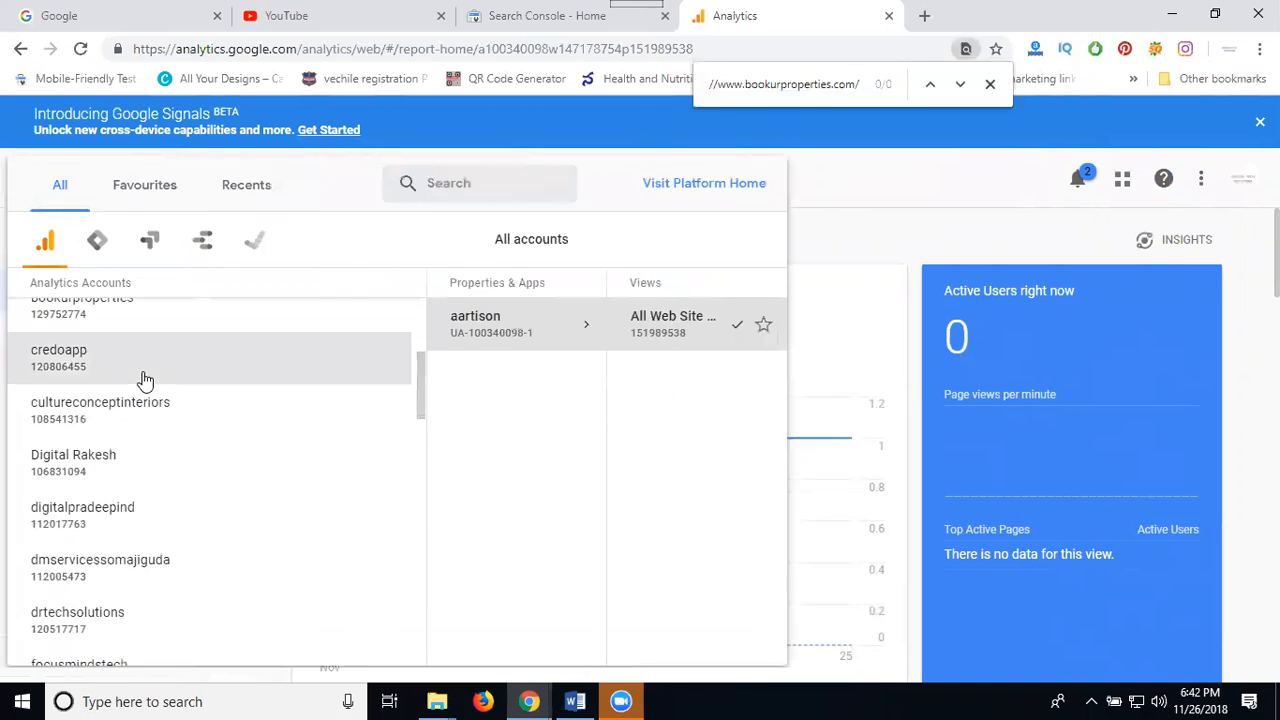
{"action": "scroll", "coordinate": [130, 385], "scroll_direction": "down", "scroll_amount": 4}
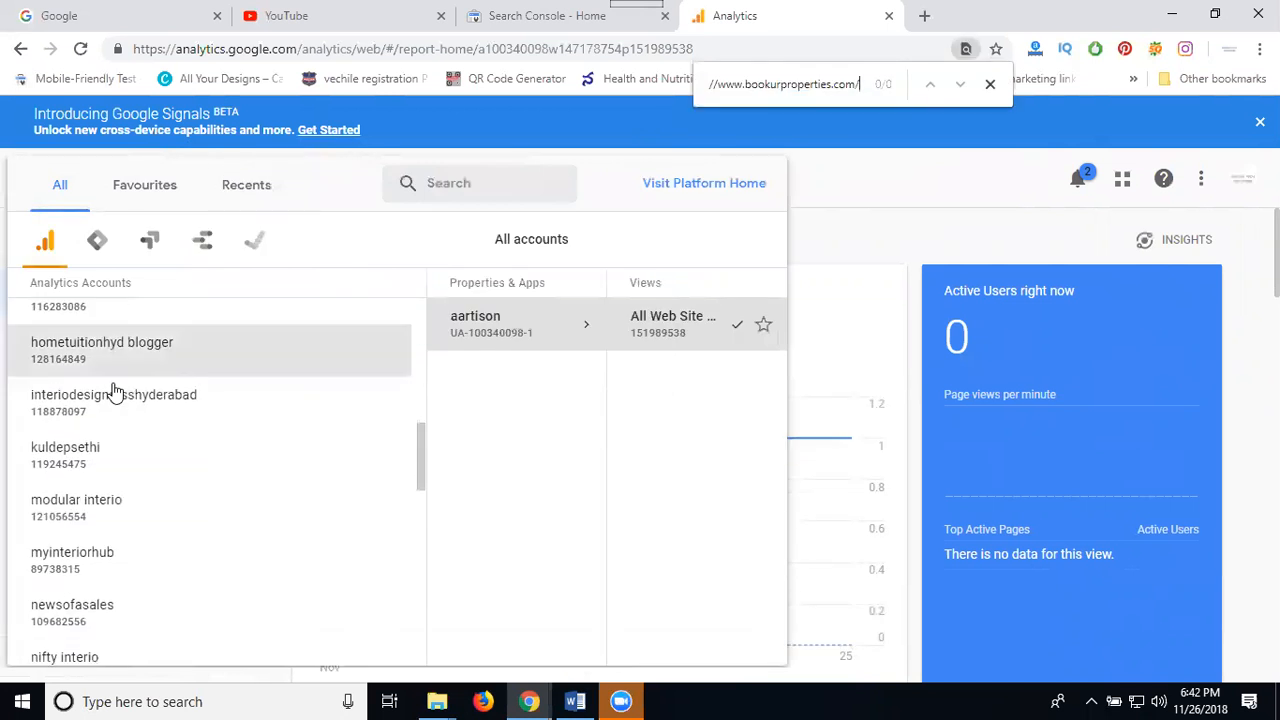
{"action": "scroll", "coordinate": [115, 392], "scroll_direction": "down", "scroll_amount": 4}
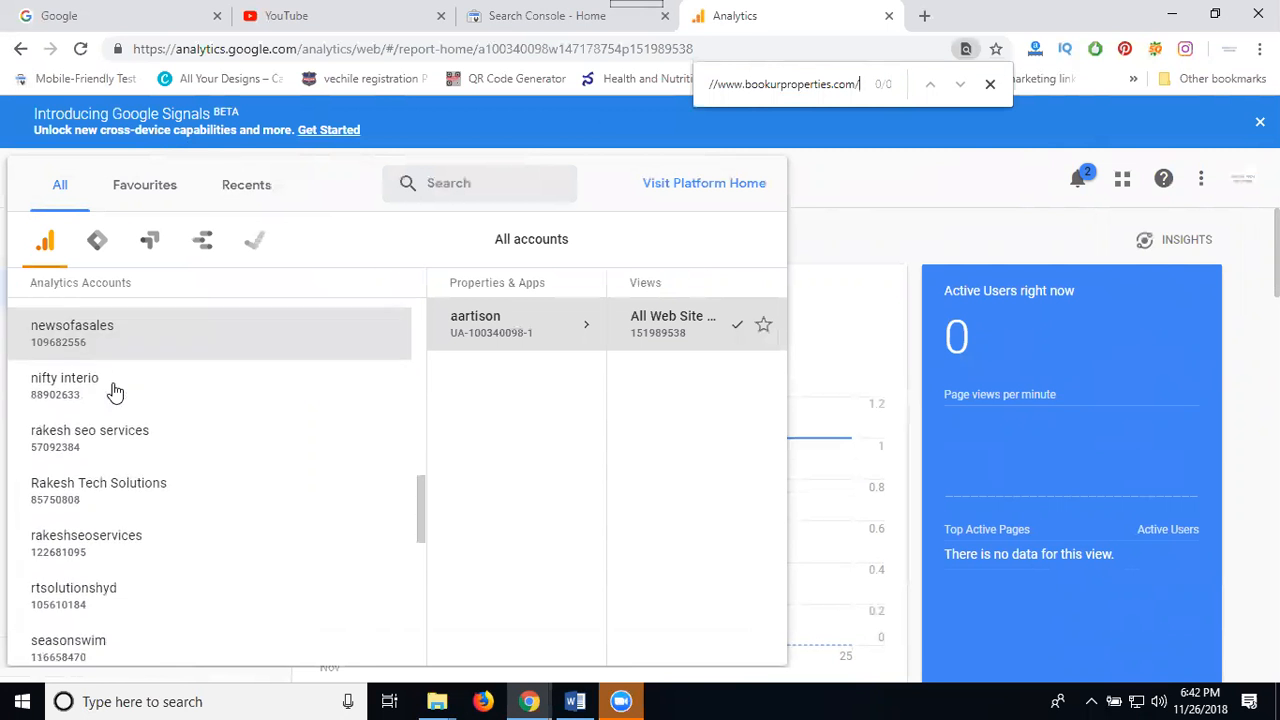
{"action": "scroll", "coordinate": [115, 392], "scroll_direction": "down", "scroll_amount": 4}
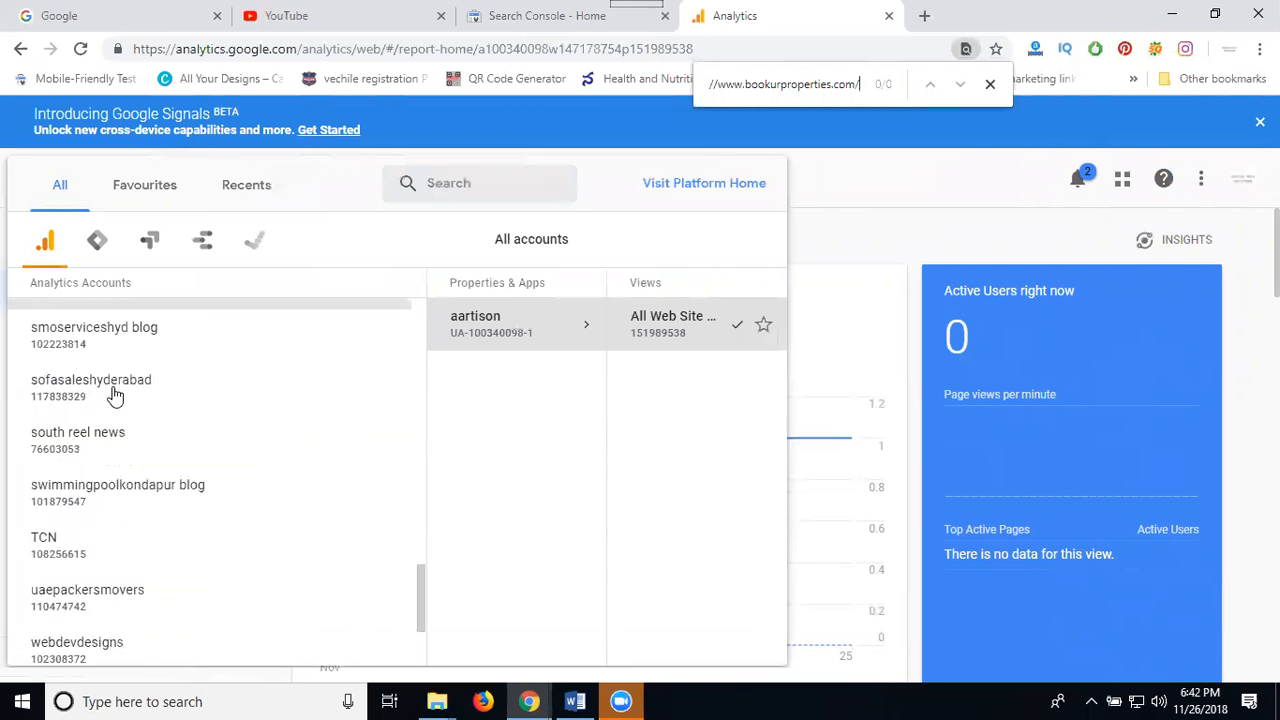
{"action": "scroll", "coordinate": [115, 397], "scroll_direction": "down", "scroll_amount": 1}
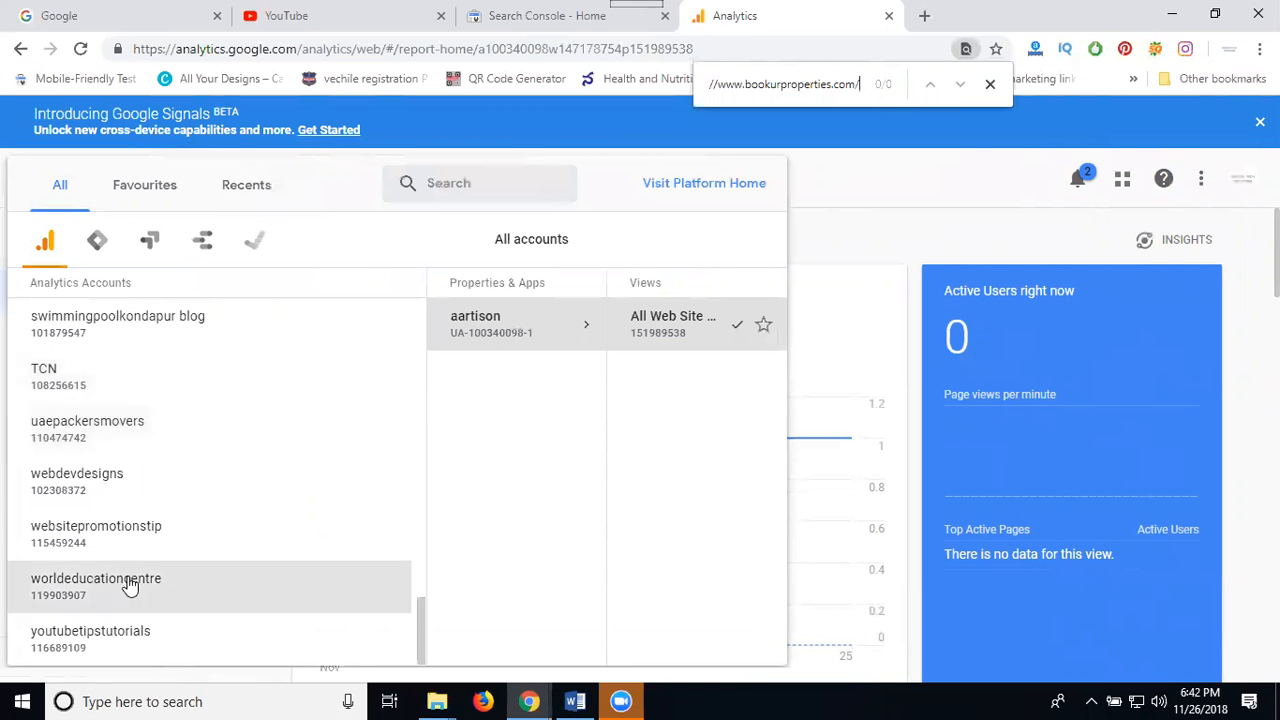
{"action": "scroll", "coordinate": [129, 583], "scroll_direction": "up", "scroll_amount": 10}
{"action": "scroll", "coordinate": [134, 482], "scroll_direction": "up", "scroll_amount": 6}
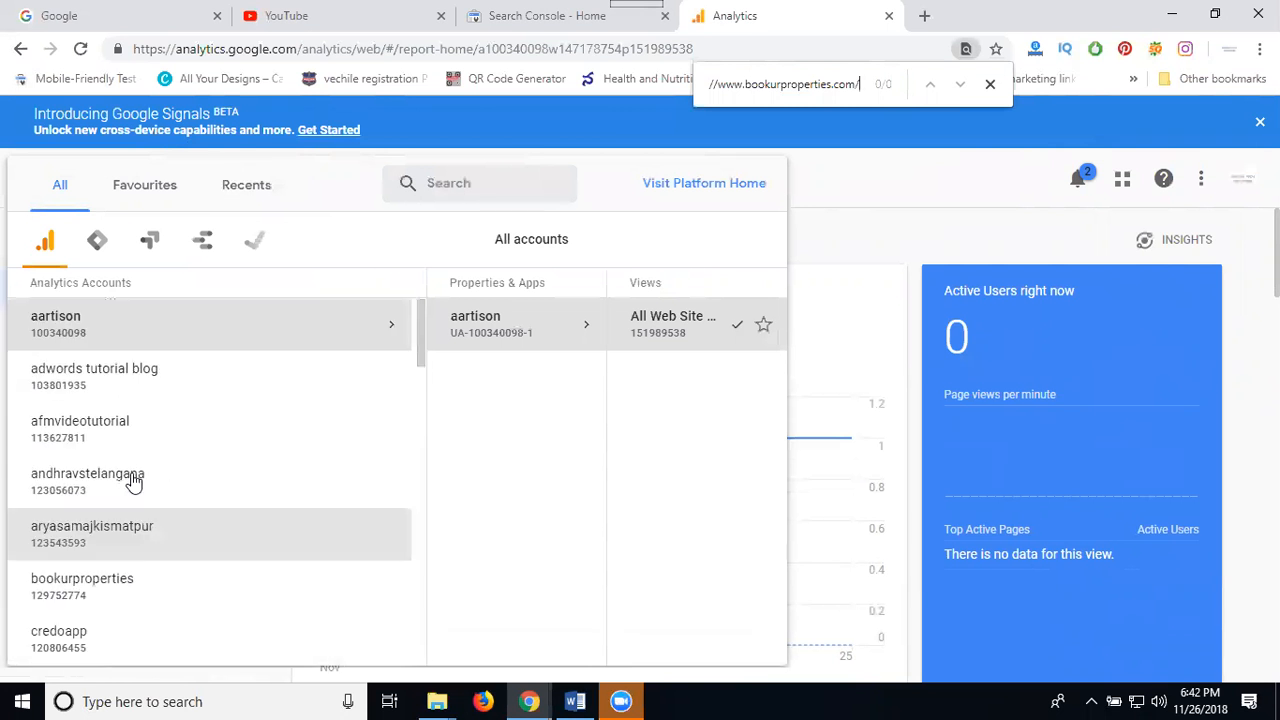
{"action": "scroll", "coordinate": [118, 490], "scroll_direction": "down", "scroll_amount": 1}
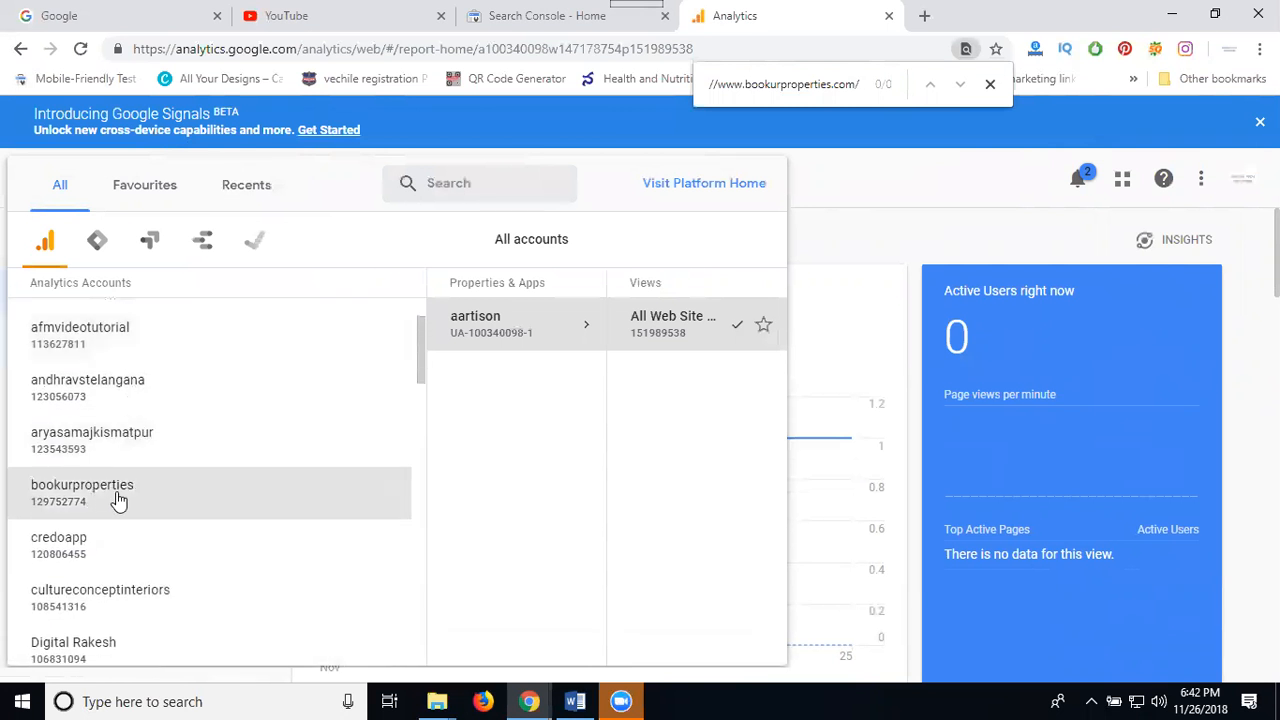
Select the bookurproperties account, its website property, and the All Web Site Data view
{"action": "left_click", "coordinate": [118, 490]}
{"action": "left_click", "coordinate": [460, 333]}
{"action": "left_click", "coordinate": [650, 352]}
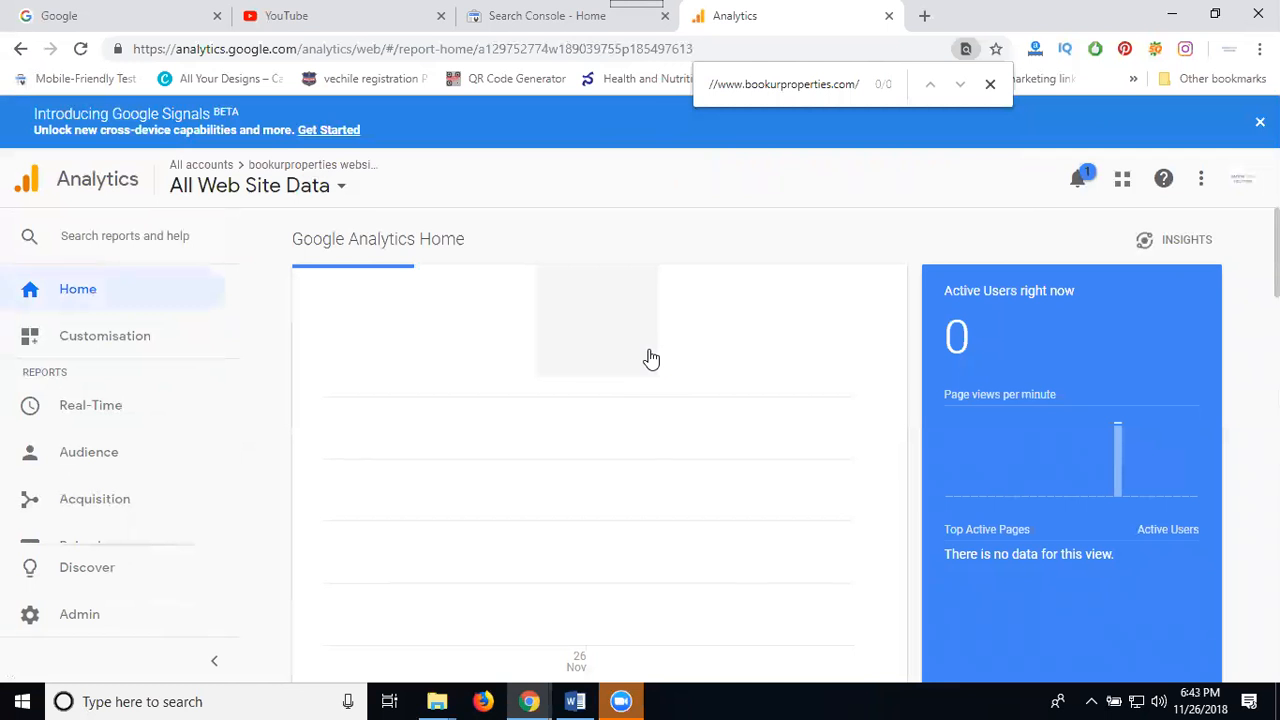
Reload the bookurproperties.com site in the other window to register a visit
{"action": "mouse_move", "coordinate": [529, 701]}
{"action": "left_click", "coordinate": [583, 634]}
{"action": "left_click", "coordinate": [369, 18]}
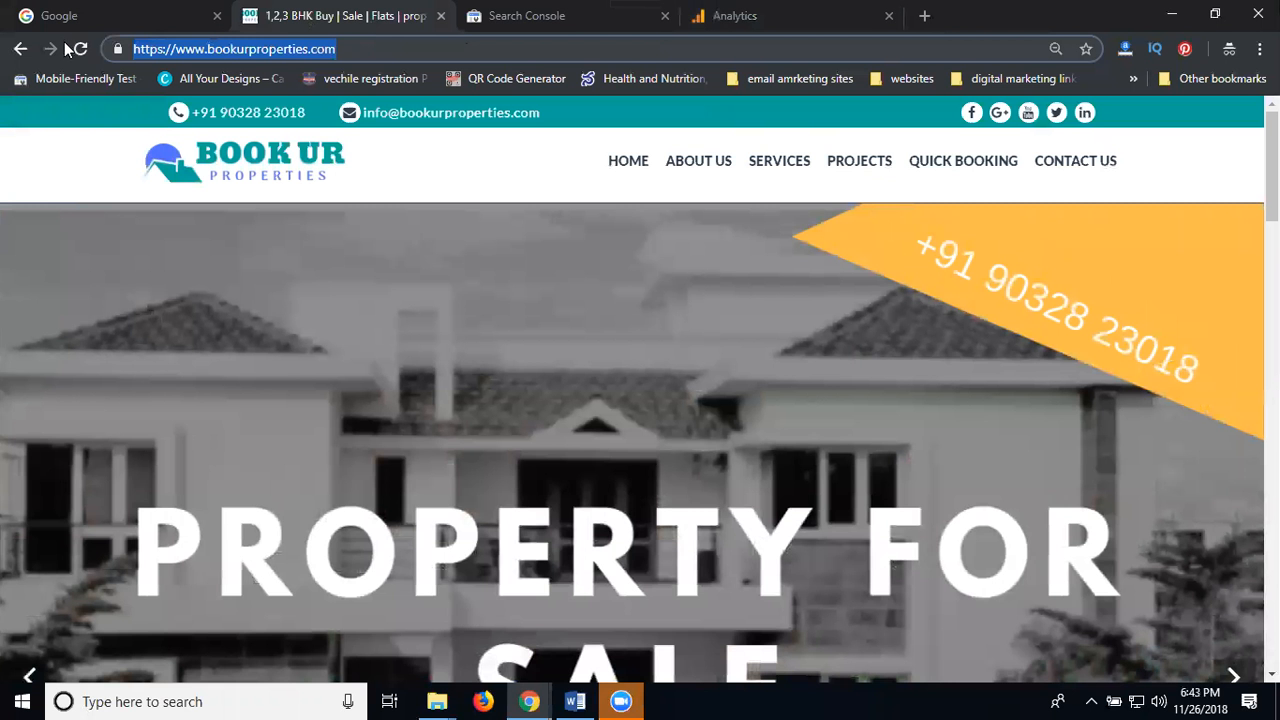
{"action": "left_click", "coordinate": [80, 49]}
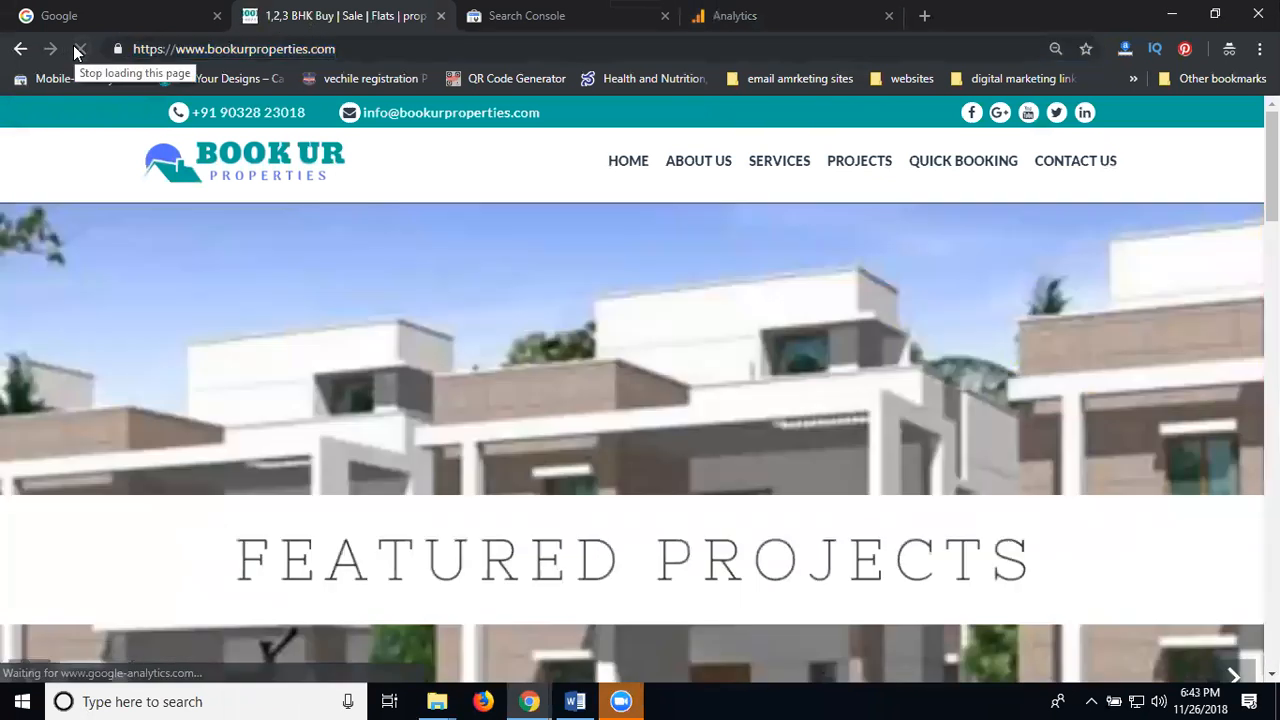
Back in Google Analytics, open the Real-Time Overview report
{"action": "left_click", "coordinate": [748, 16]}
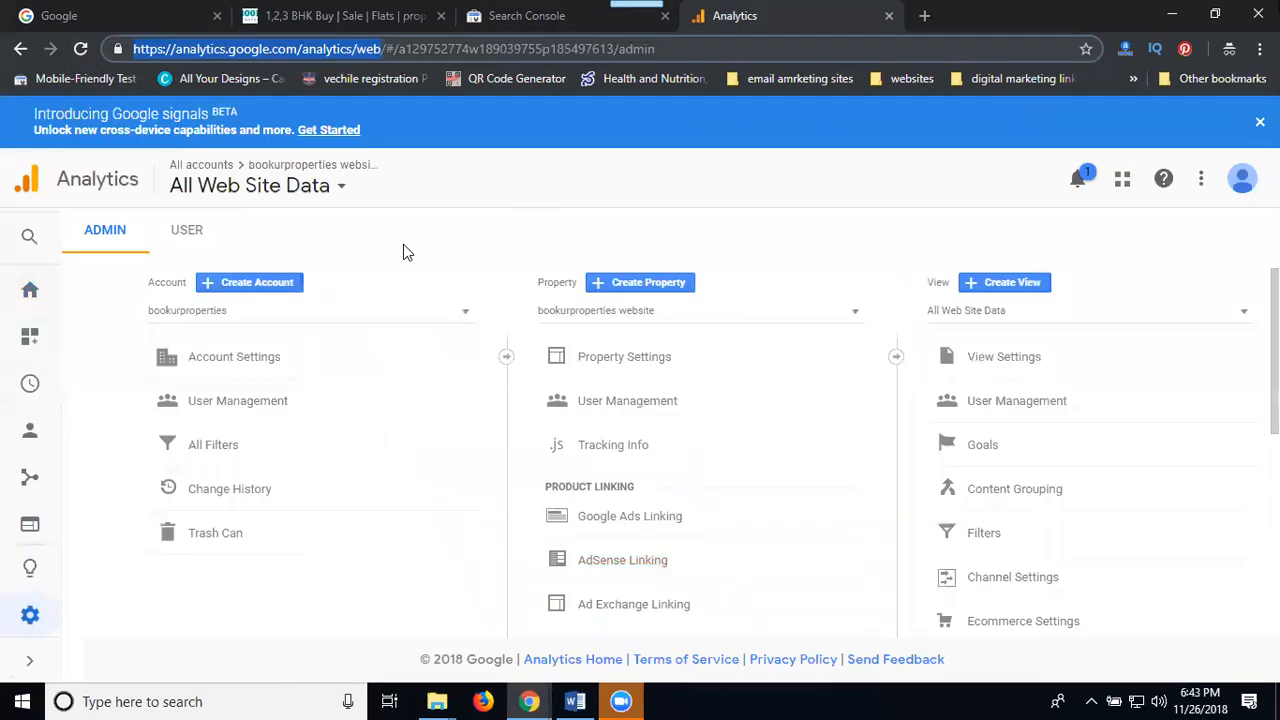
{"action": "left_click", "coordinate": [29, 400]}
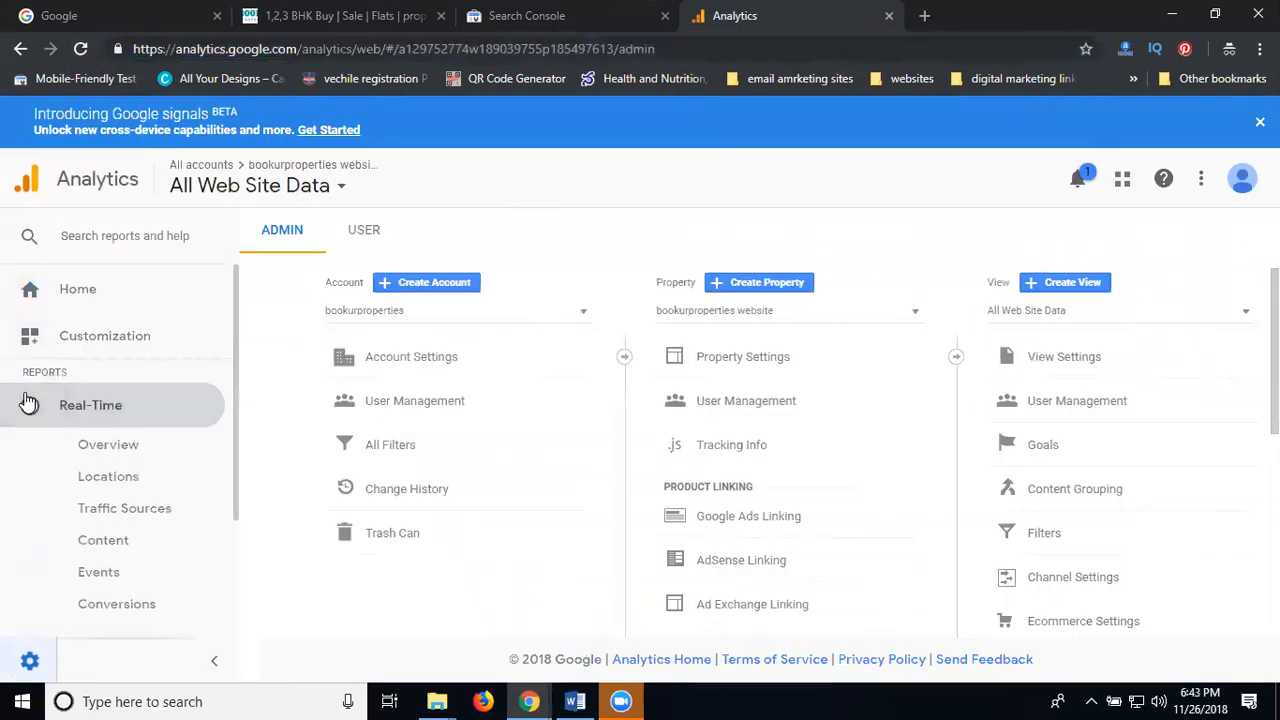
{"action": "left_click", "coordinate": [81, 450]}
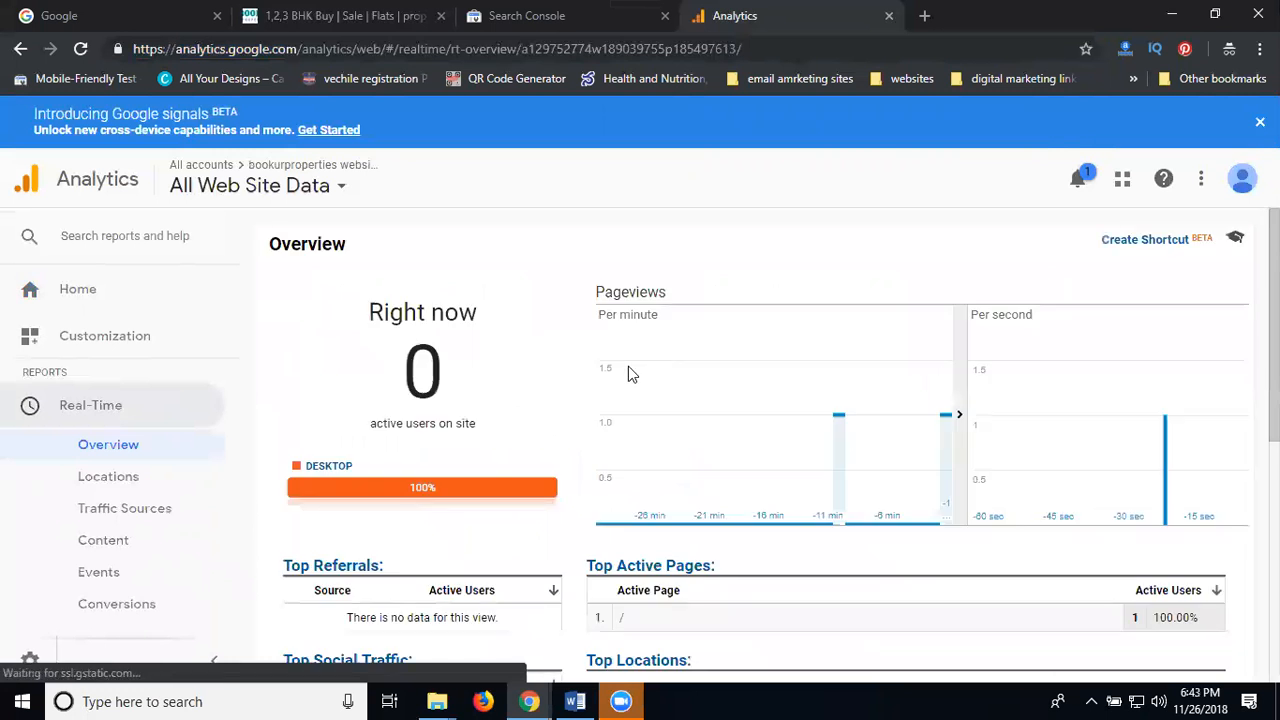
Dismiss the goals tip and open Real-Time Overview in the other Analytics window, showing the active home page
{"action": "scroll", "coordinate": [517, 371], "scroll_direction": "down", "scroll_amount": 2}
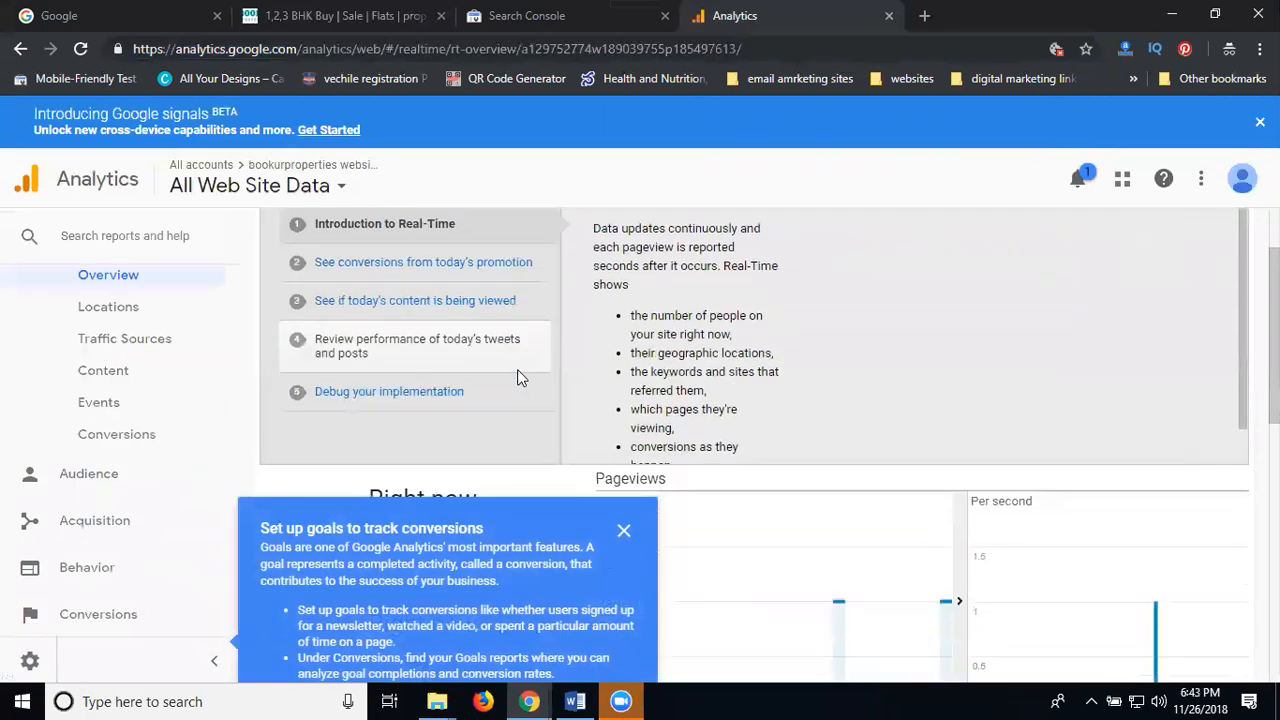
{"action": "scroll", "coordinate": [540, 420], "scroll_direction": "down", "scroll_amount": 3}
{"action": "left_click", "coordinate": [623, 530]}
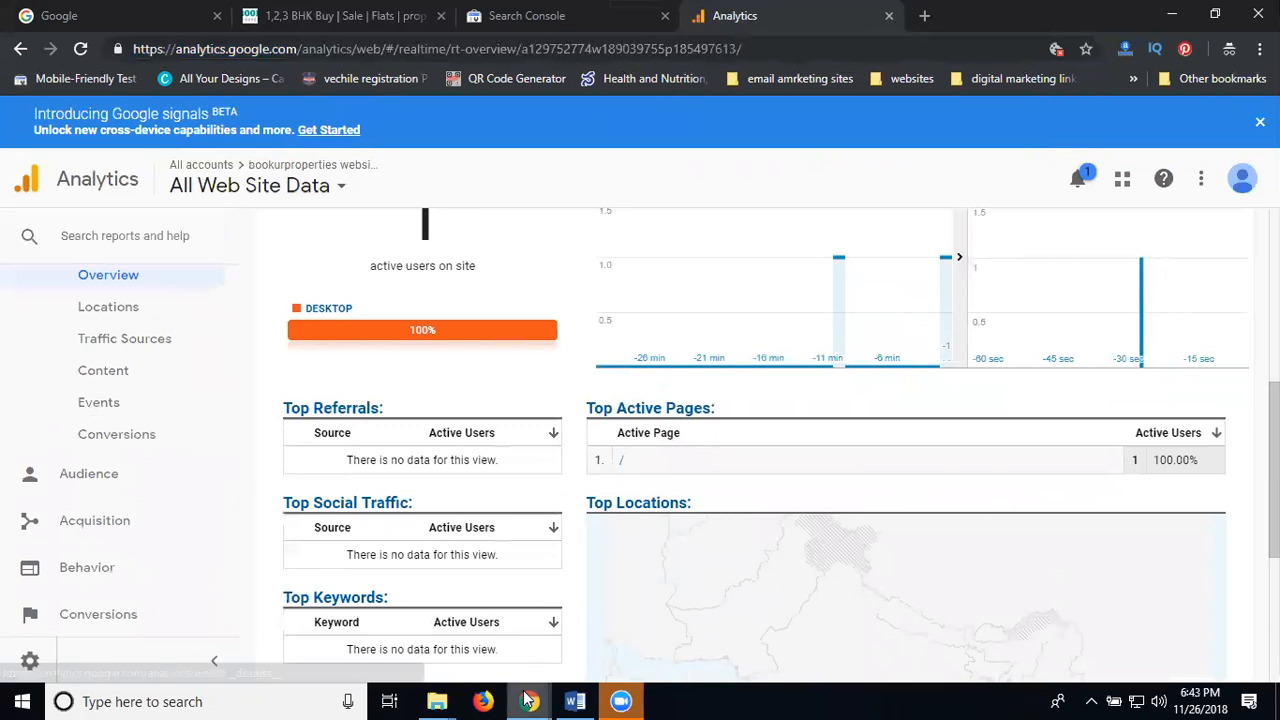
{"action": "mouse_move", "coordinate": [528, 700]}
{"action": "left_click", "coordinate": [443, 606]}
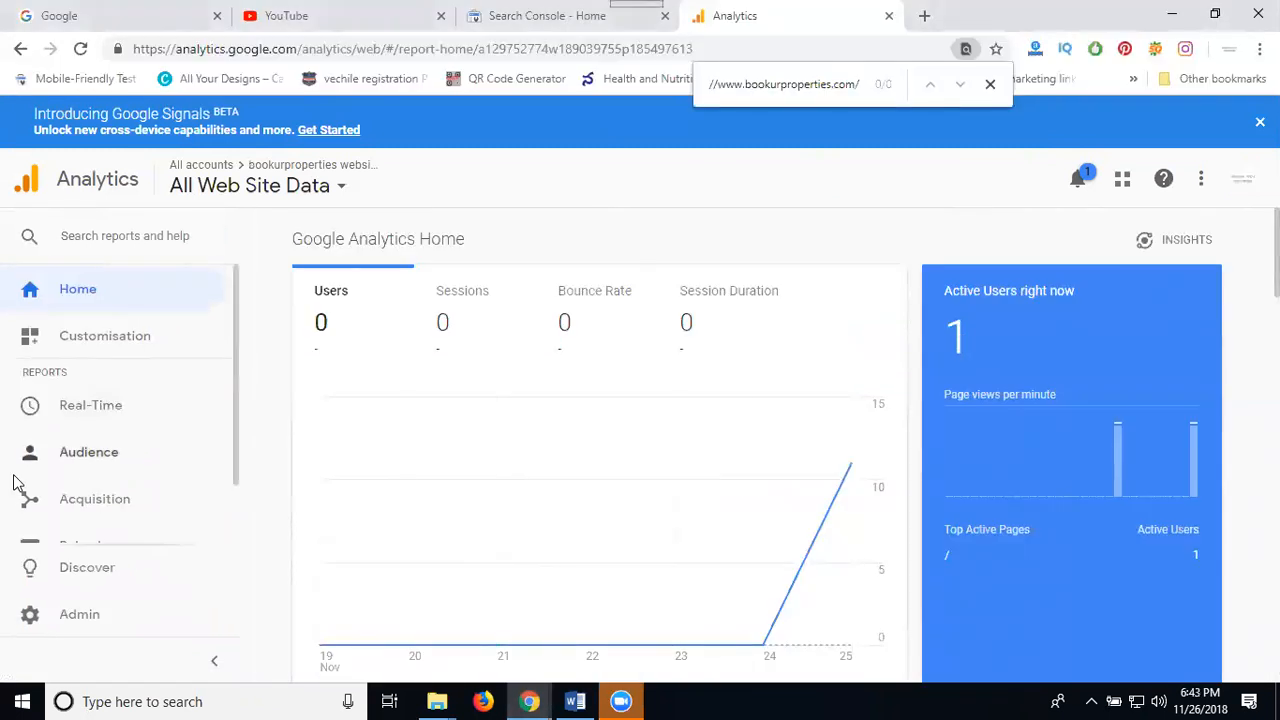
{"action": "left_click", "coordinate": [80, 406]}
{"action": "left_click", "coordinate": [82, 450]}
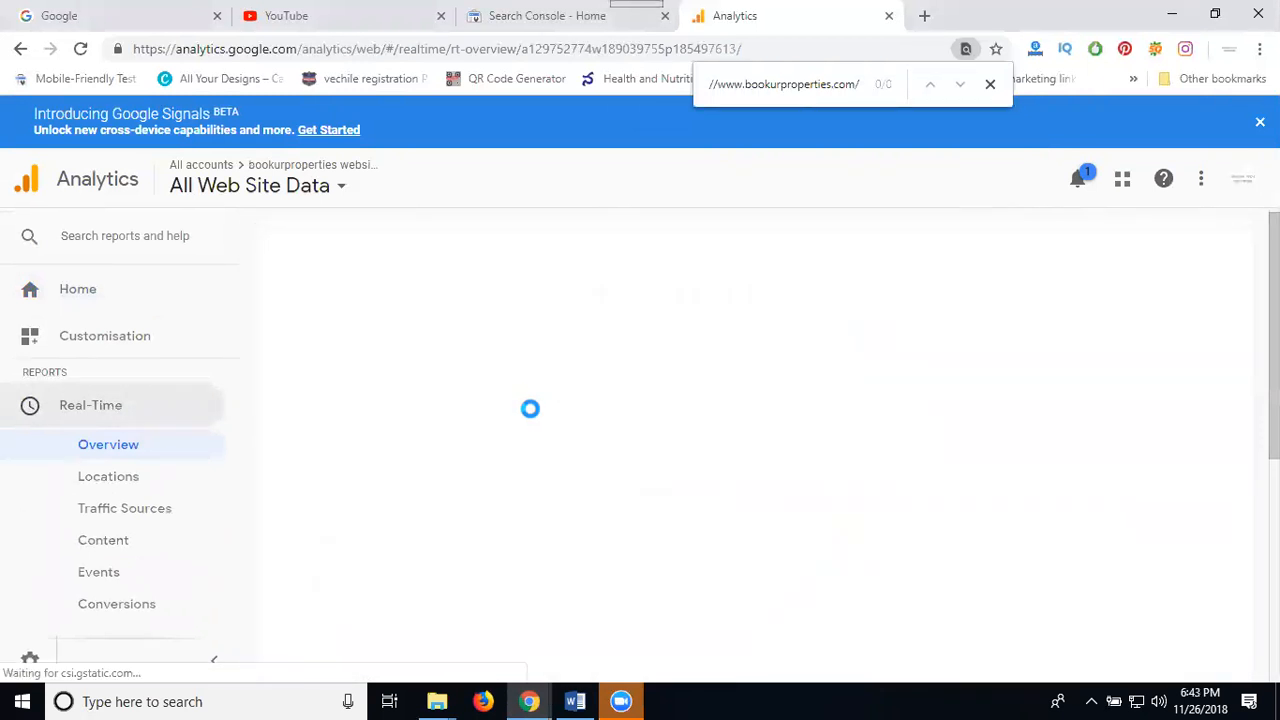
{"action": "scroll", "coordinate": [530, 408], "scroll_direction": "down", "scroll_amount": 2}
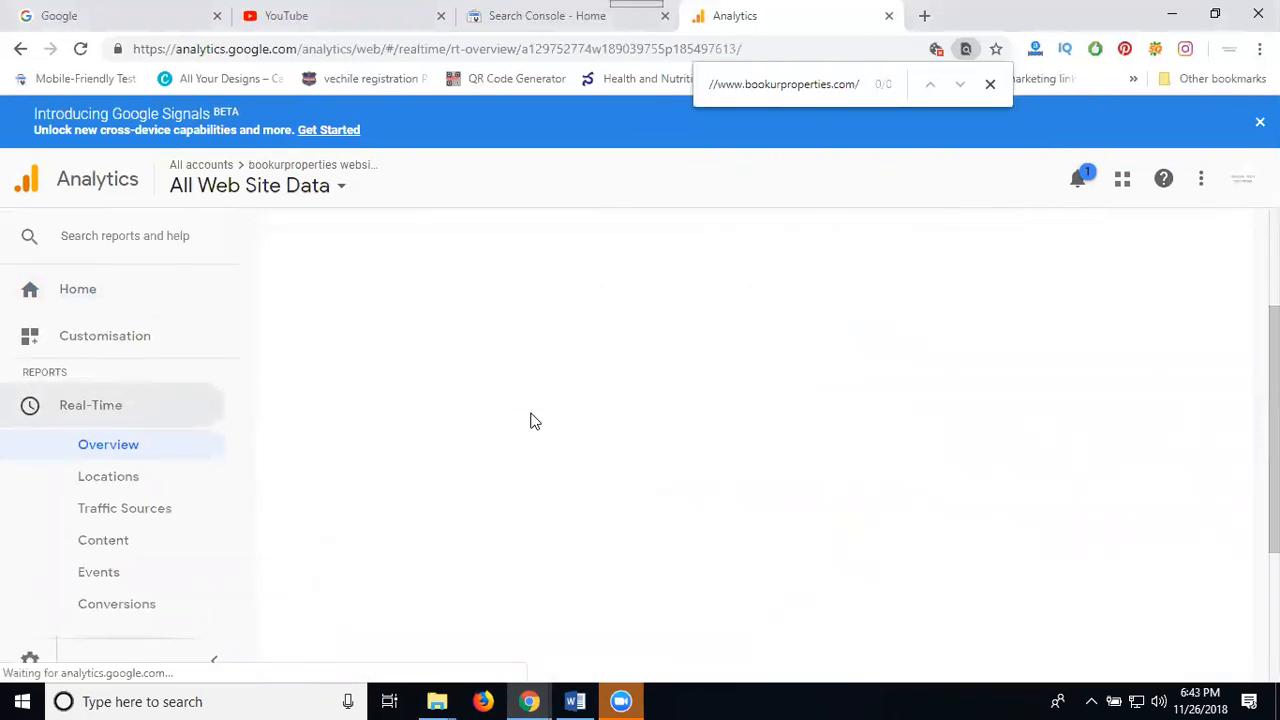
Switch to the bookurproperties.com site window and visit its Contact Us page
{"action": "mouse_move", "coordinate": [527, 698]}
{"action": "left_click", "coordinate": [595, 640]}
{"action": "left_click", "coordinate": [376, 8]}
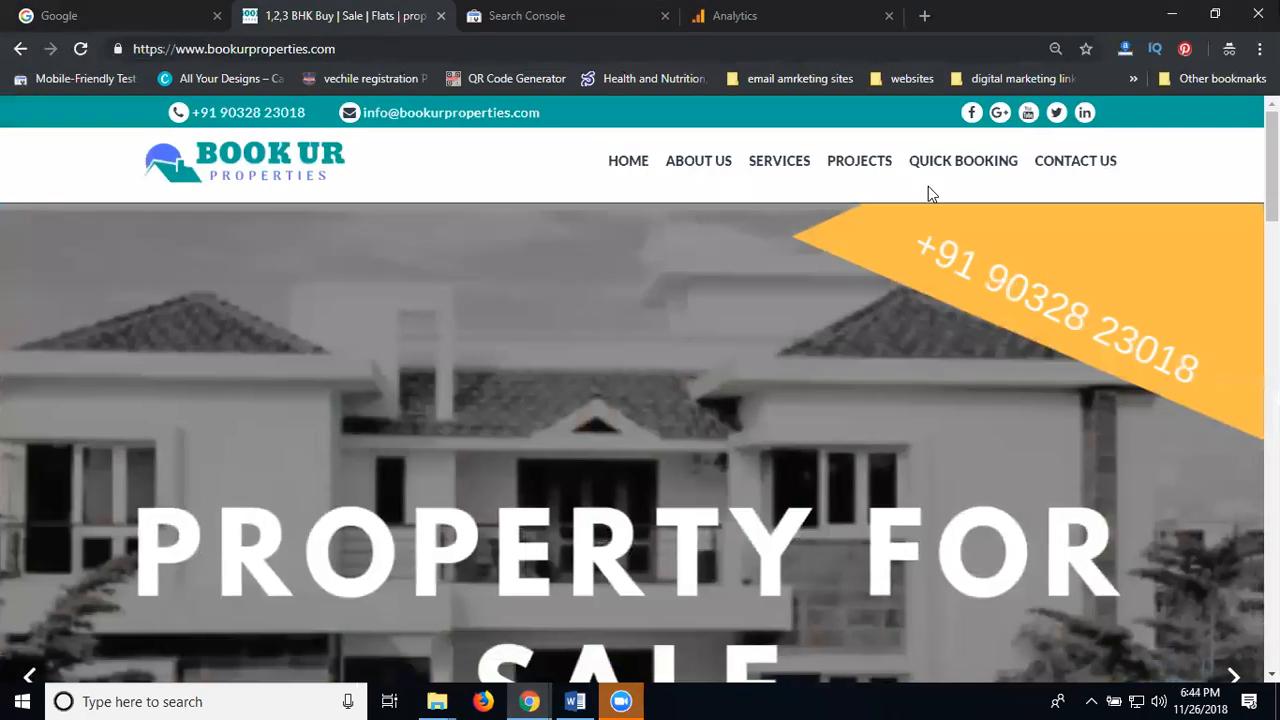
{"action": "left_click", "coordinate": [1086, 162]}
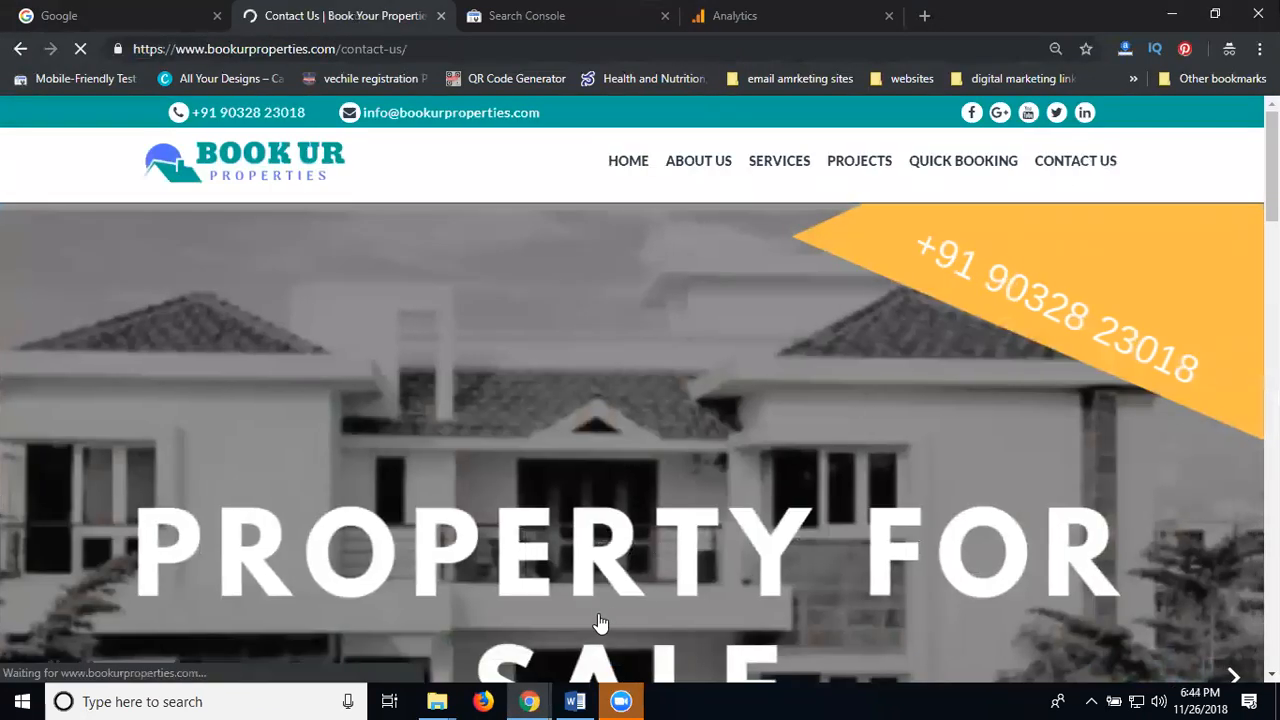
Scroll the contact page, then confirm Real-Time lists /contact-us/ as top active page with one user
{"action": "mouse_move", "coordinate": [529, 700]}
{"action": "left_click", "coordinate": [416, 624]}
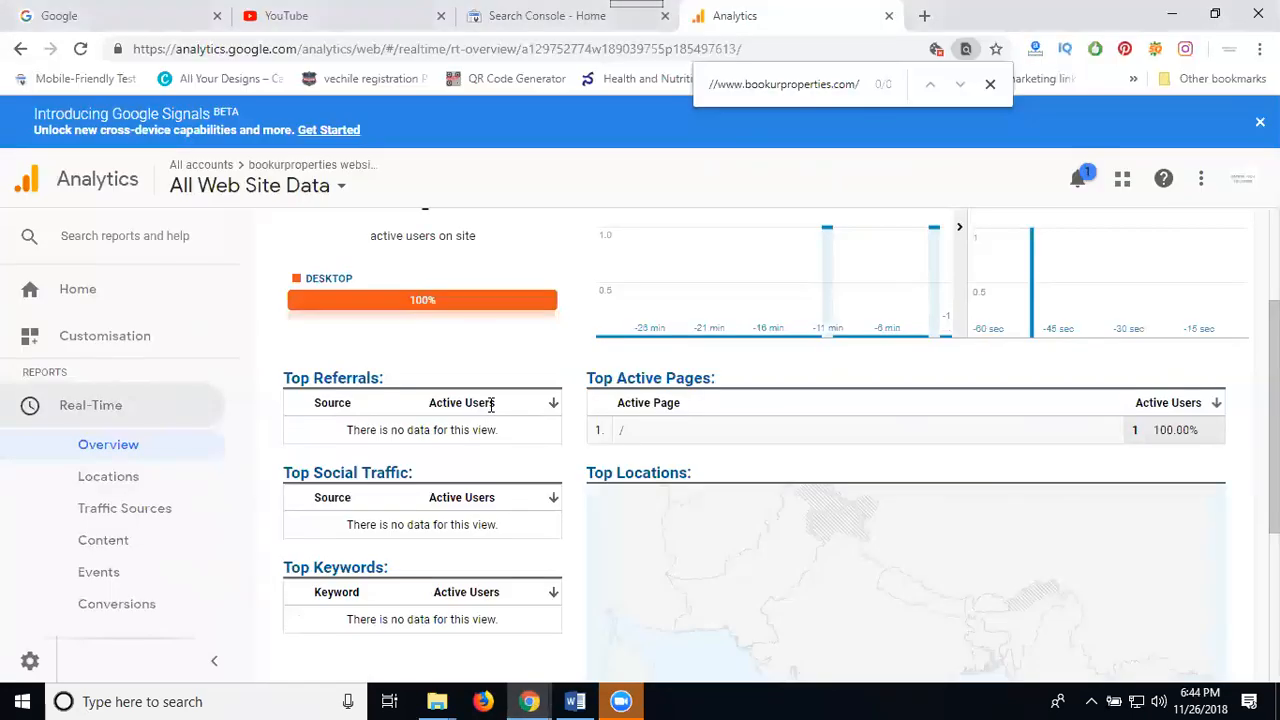
{"action": "mouse_move", "coordinate": [529, 700]}
{"action": "left_click", "coordinate": [613, 636]}
{"action": "scroll", "coordinate": [540, 480], "scroll_direction": "down", "scroll_amount": 5}
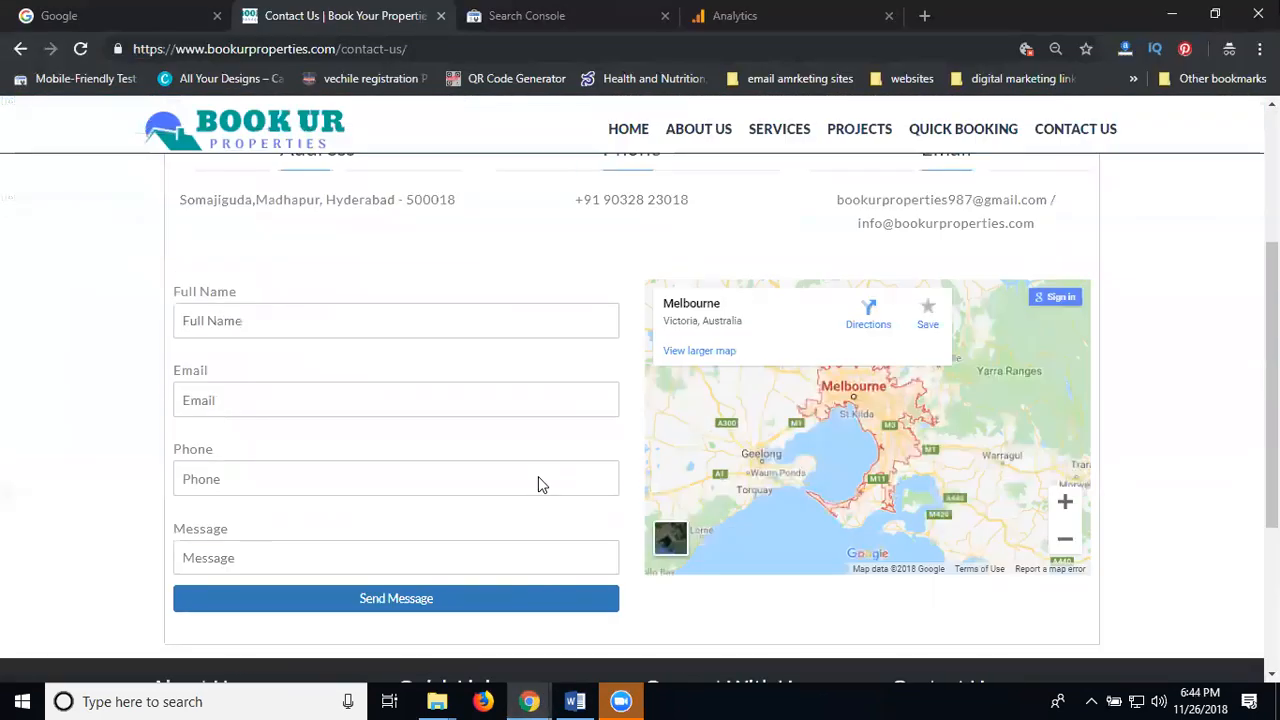
{"action": "mouse_move", "coordinate": [529, 700]}
{"action": "left_click", "coordinate": [416, 624]}
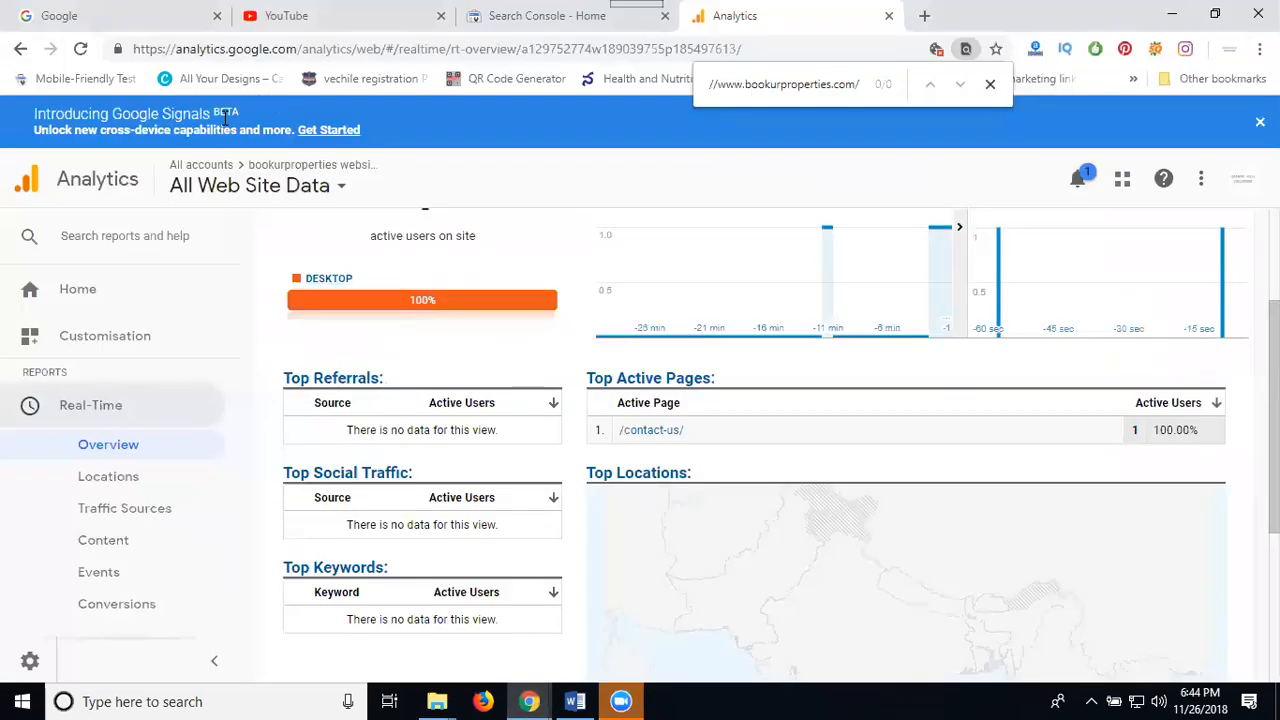